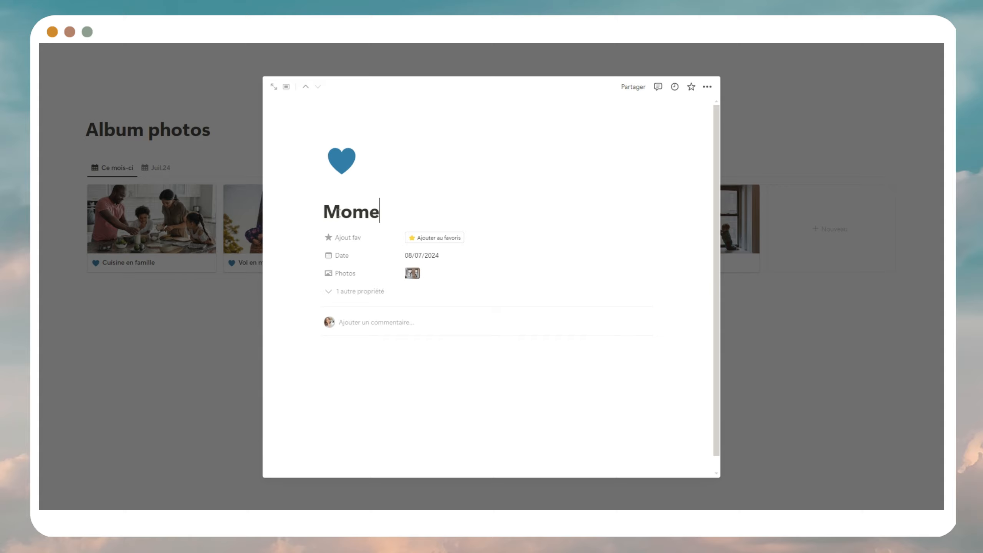
Complete the photo entry's title as "Moment de complicité entre les kids" and close the entry.
{"action": "type", "text": "nt de complicité entre les ki"}
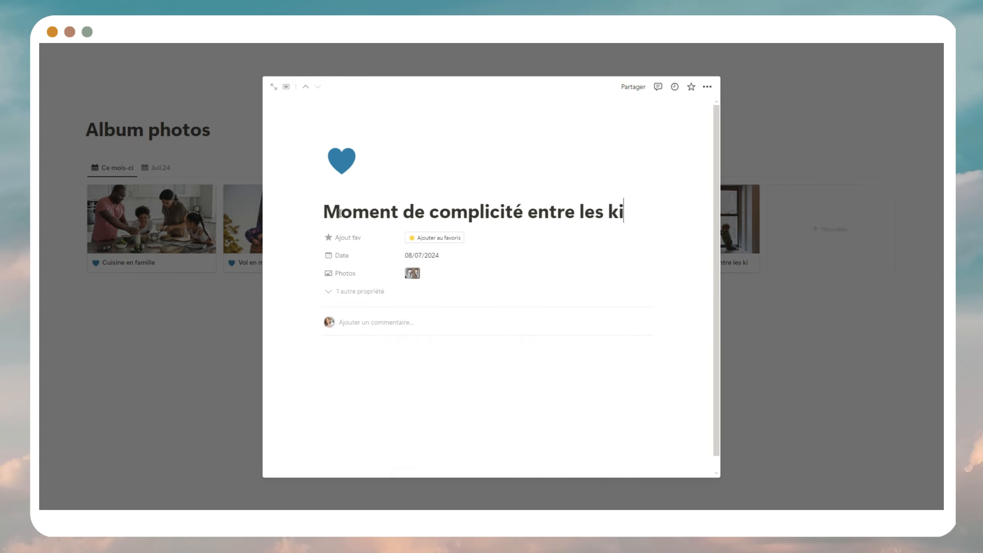
{"action": "type", "text": "ds"}
{"action": "left_click", "coordinate": [806, 288]}
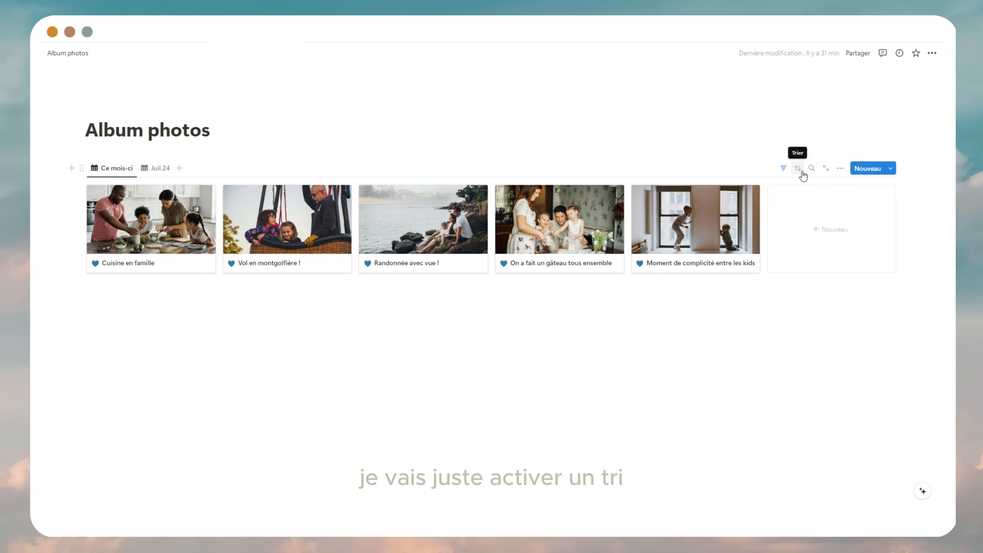
Sort the Ce mois-ci gallery view by Date in ascending order.
{"action": "left_click", "coordinate": [798, 169]}
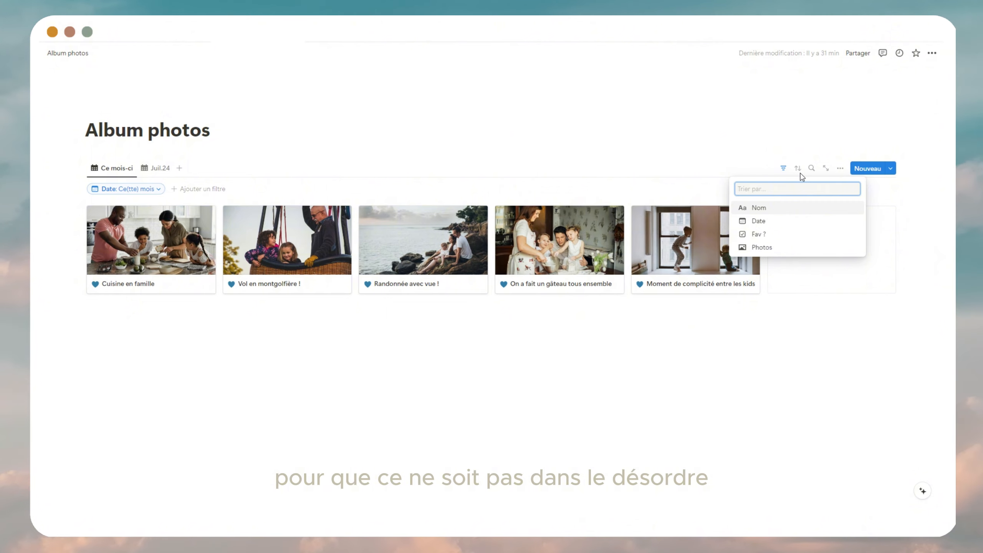
{"action": "left_click", "coordinate": [759, 221]}
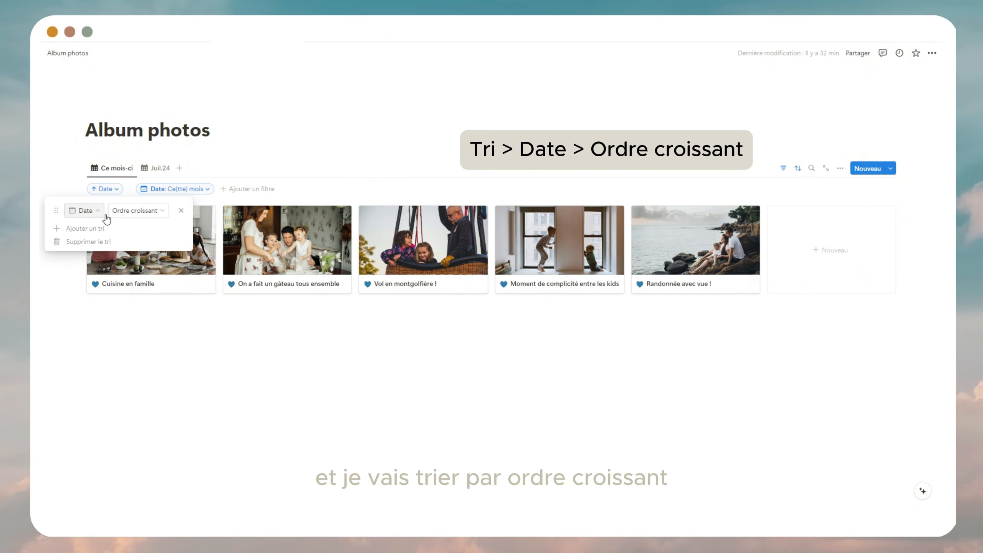
{"action": "left_click", "coordinate": [219, 347]}
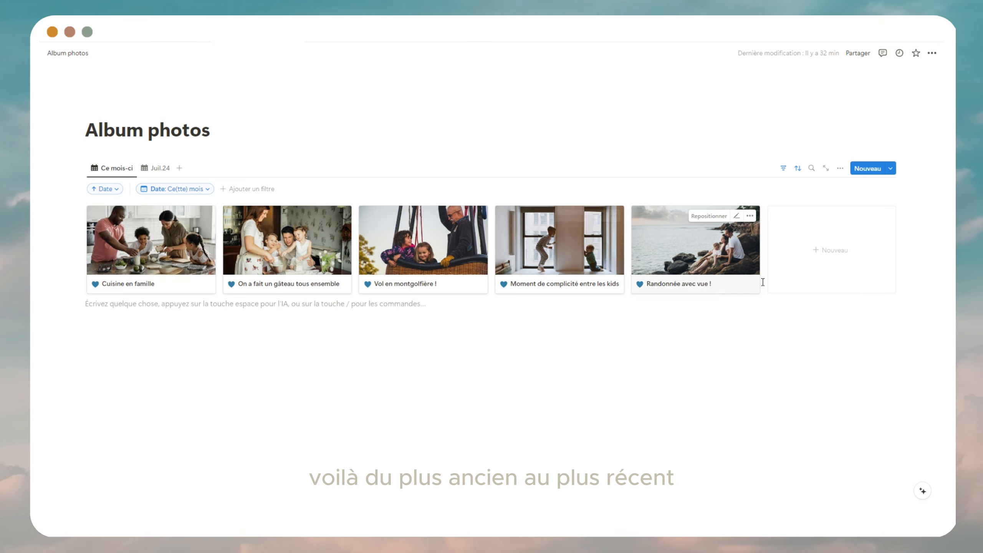
Switch to the Juil.24 view and sort it by Date in ascending order.
{"action": "left_click", "coordinate": [150, 171]}
{"action": "left_click", "coordinate": [790, 172]}
{"action": "left_click", "coordinate": [797, 168]}
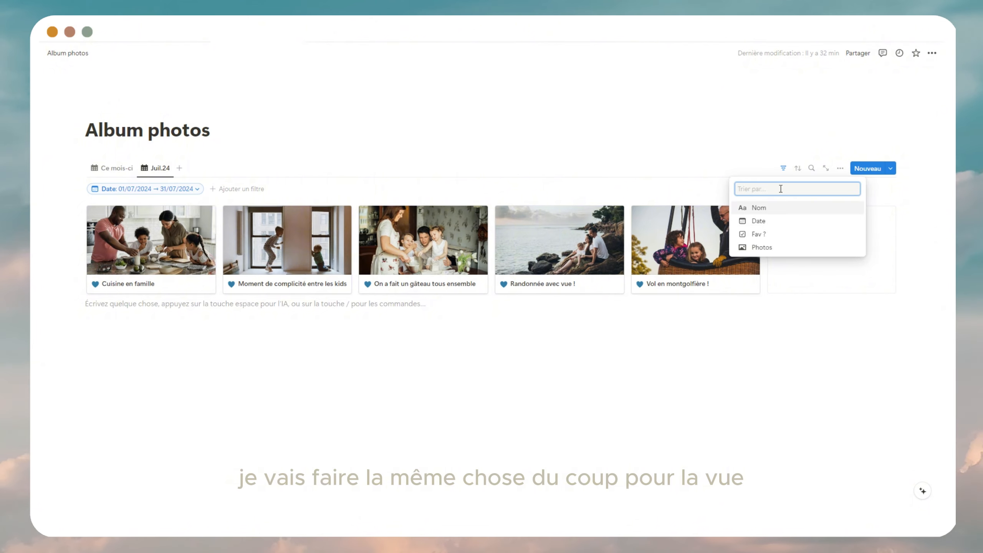
{"action": "left_click", "coordinate": [775, 221]}
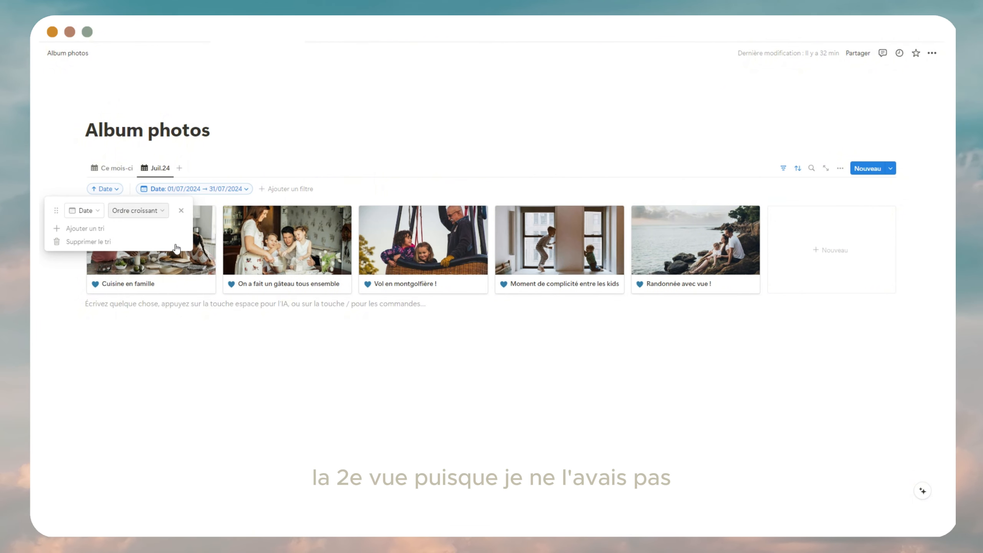
{"action": "left_click", "coordinate": [743, 378]}
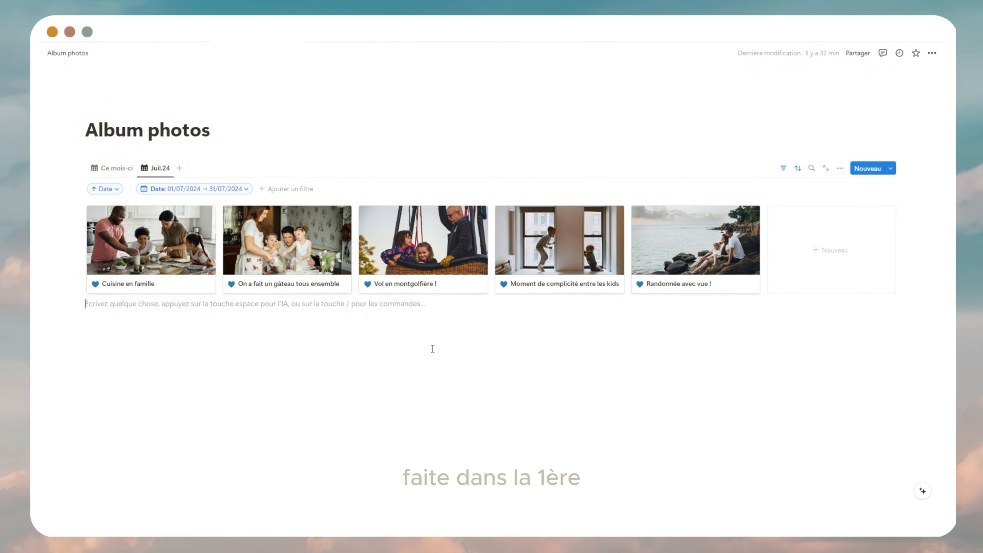
Duplicate the Juil.24 view and name the copy Aout.24.
{"action": "left_click", "coordinate": [157, 168]}
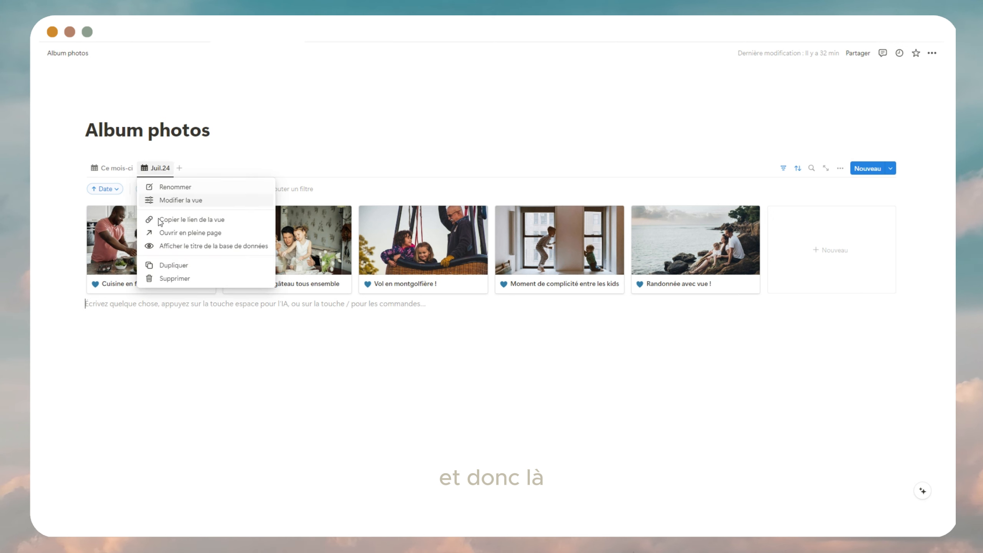
{"action": "left_click", "coordinate": [170, 264]}
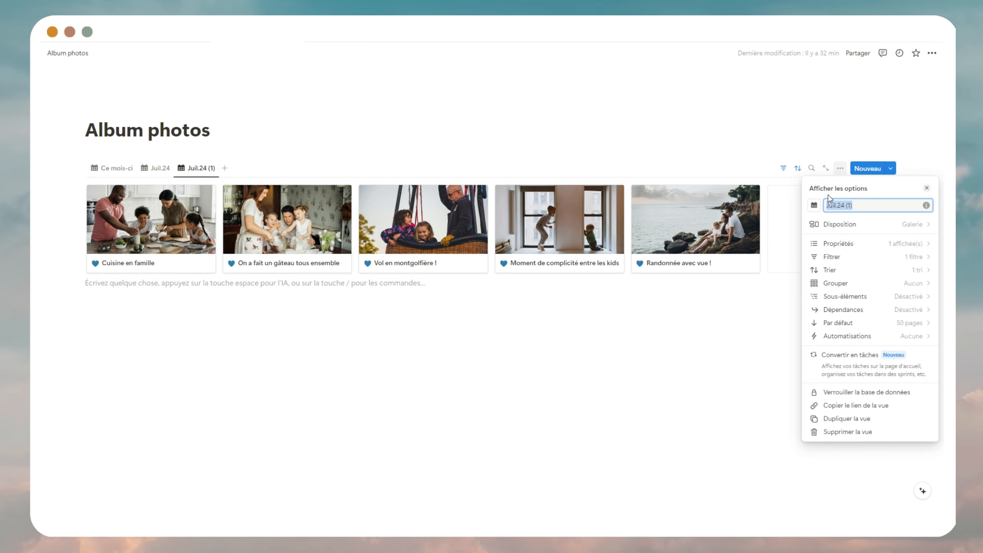
{"action": "type", "text": "Aout.24"}
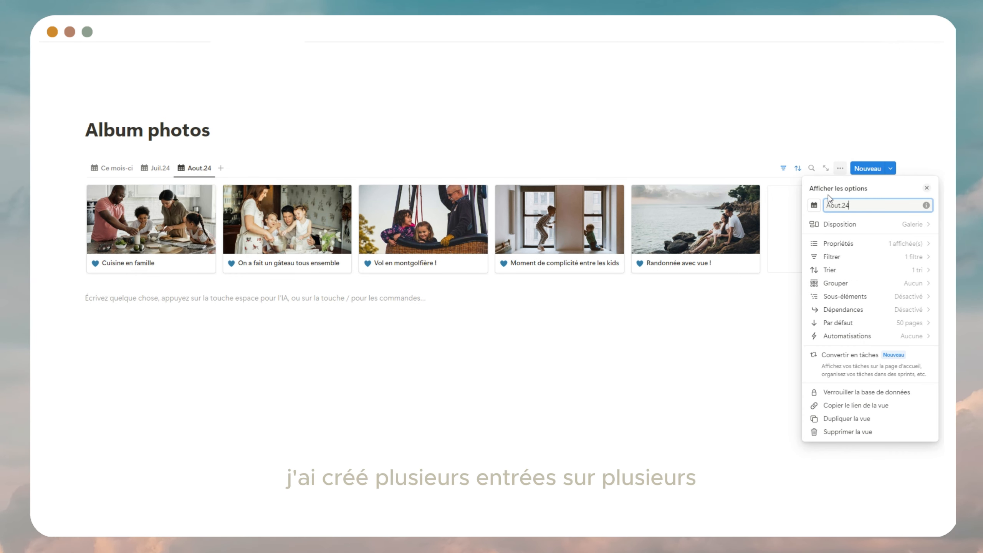
Set the Aout.24 view's Date filter to the period from 01/08/2024 to 31/08/2024.
{"action": "left_click", "coordinate": [858, 257]}
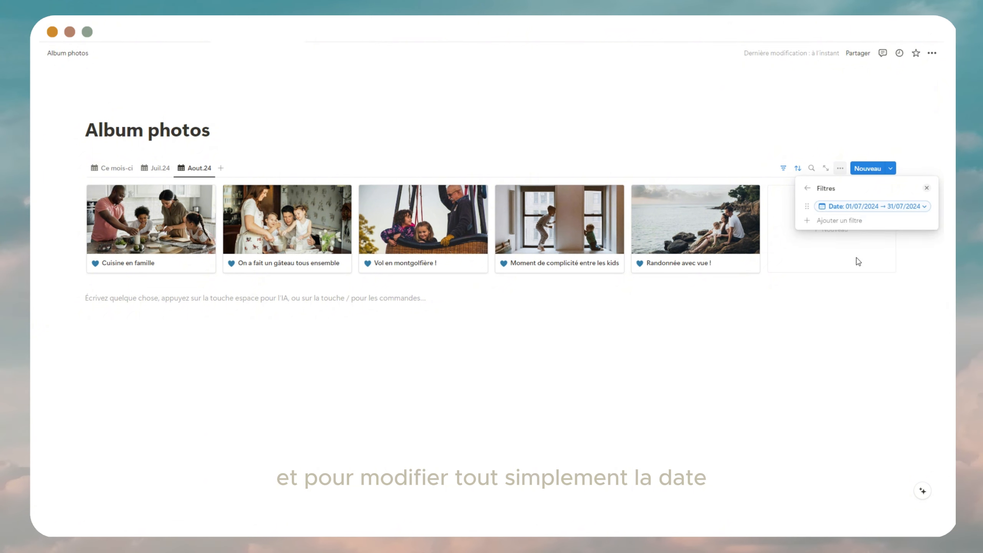
{"action": "left_click", "coordinate": [877, 208]}
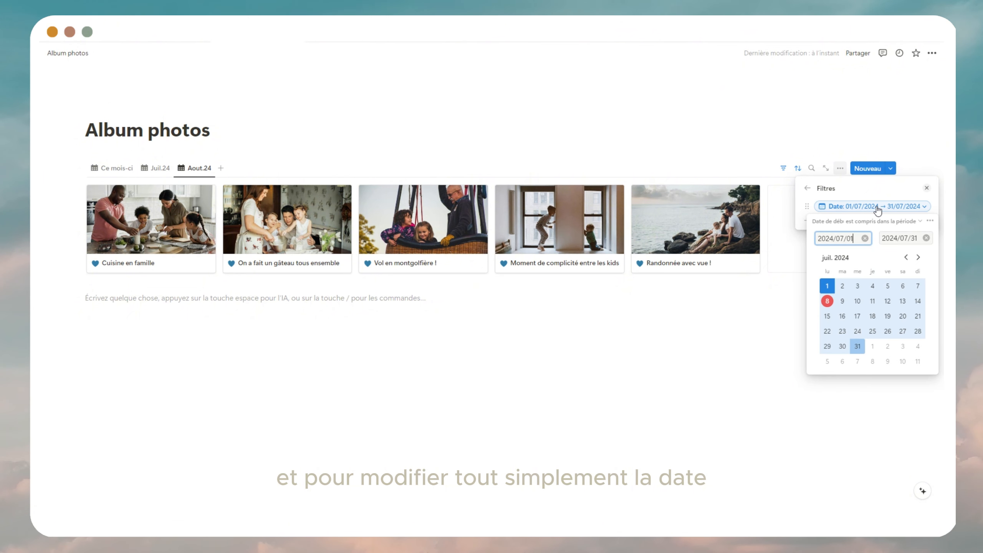
{"action": "left_click", "coordinate": [926, 238]}
{"action": "left_click", "coordinate": [865, 239]}
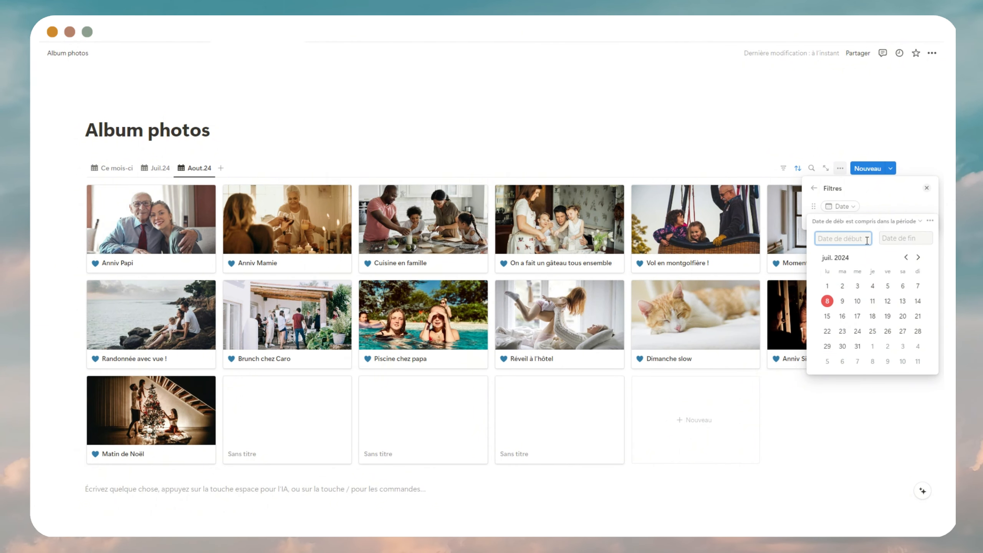
{"action": "left_click", "coordinate": [918, 258]}
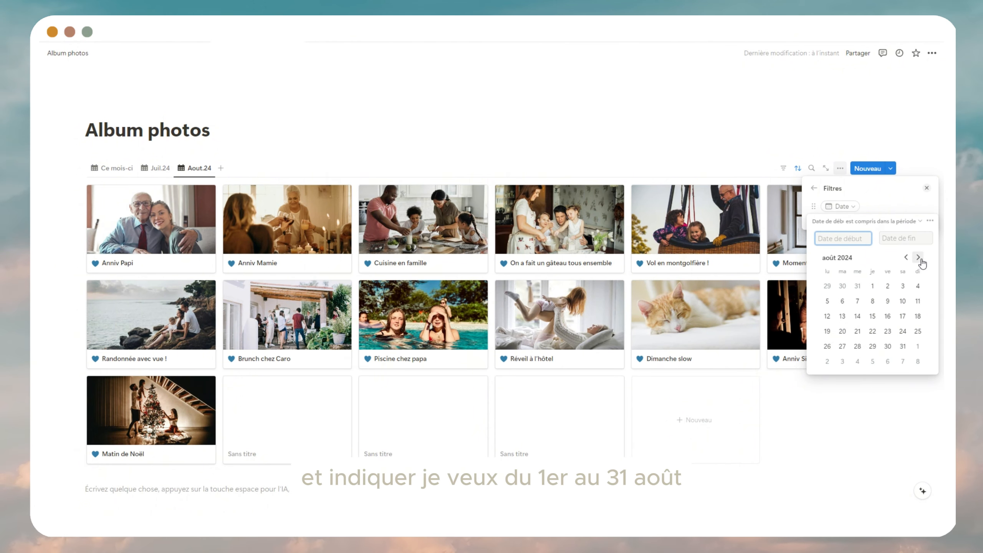
{"action": "left_click", "coordinate": [871, 288]}
{"action": "left_click", "coordinate": [902, 346]}
{"action": "left_click", "coordinate": [731, 351]}
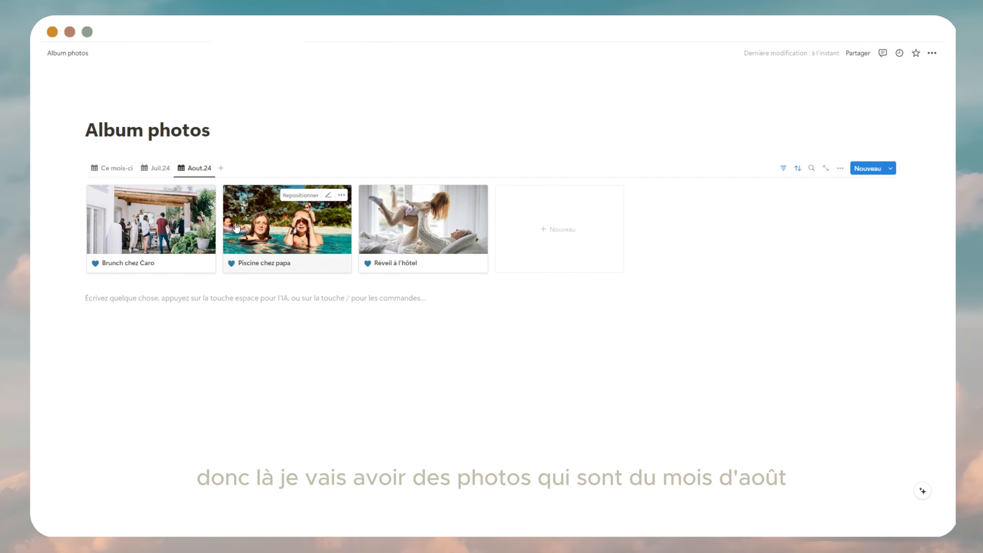
Duplicate the Aout.24 view and name the copy "Cette année".
{"action": "left_click", "coordinate": [197, 169]}
{"action": "left_click", "coordinate": [194, 266]}
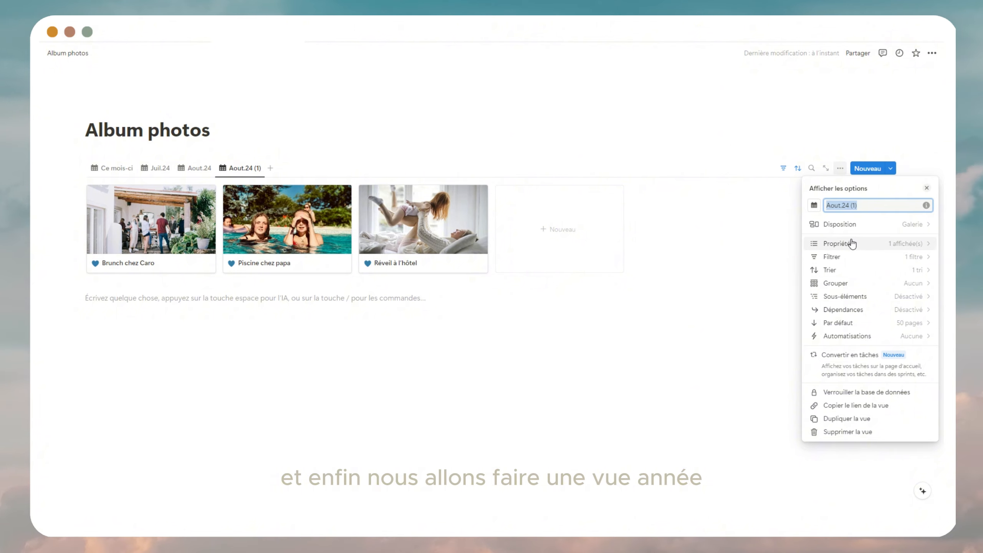
{"action": "type", "text": "Cette année"}
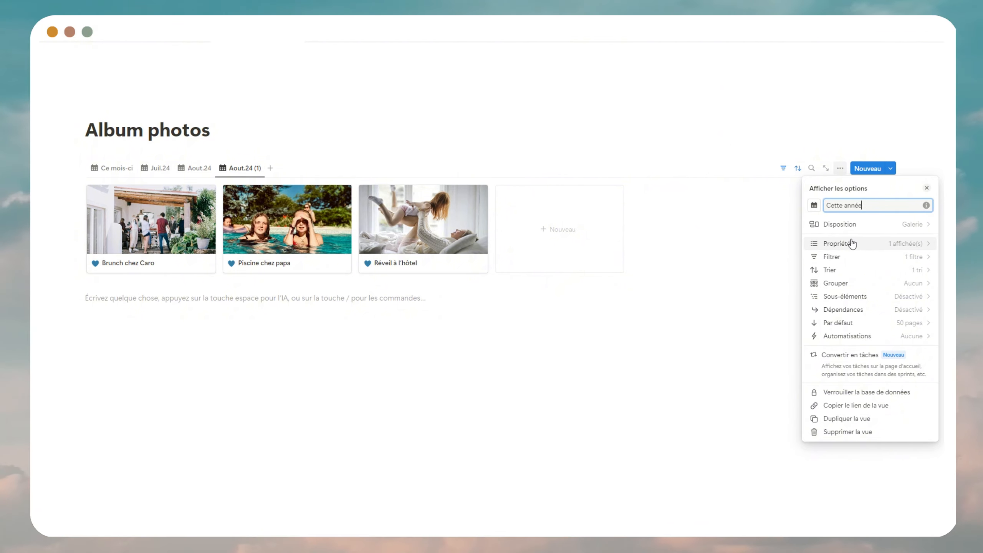
Make the Cette année view's Date filter relative to today with Ce(tte) année, and place the view directly after Ce mois-ci.
{"action": "left_click", "coordinate": [859, 258]}
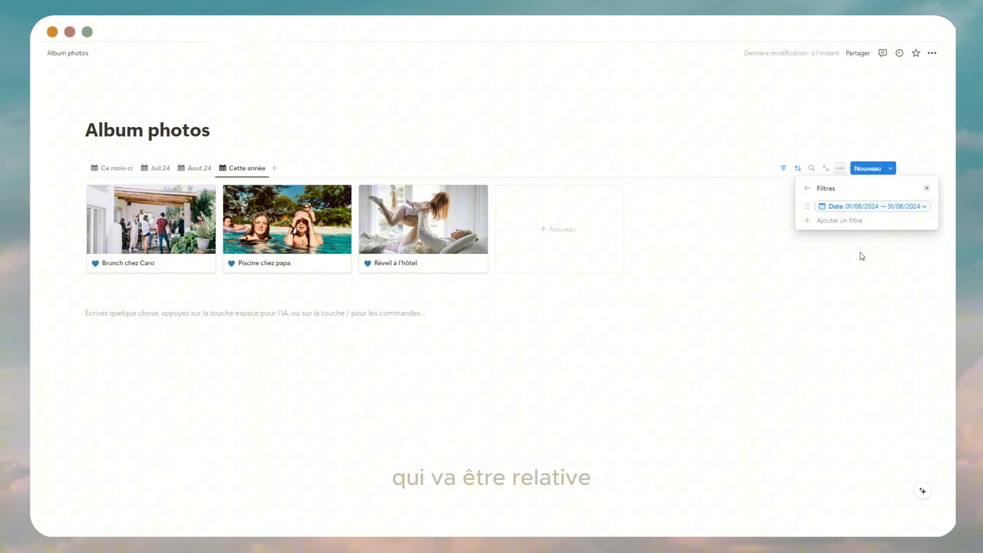
{"action": "left_click", "coordinate": [861, 210]}
{"action": "left_click", "coordinate": [871, 224]}
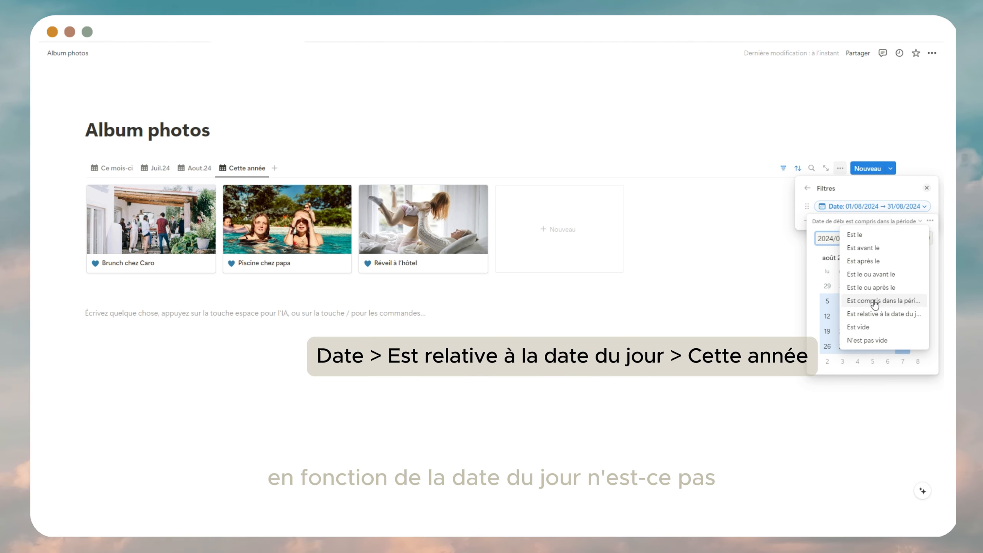
{"action": "left_click", "coordinate": [878, 314]}
{"action": "left_click", "coordinate": [846, 238]}
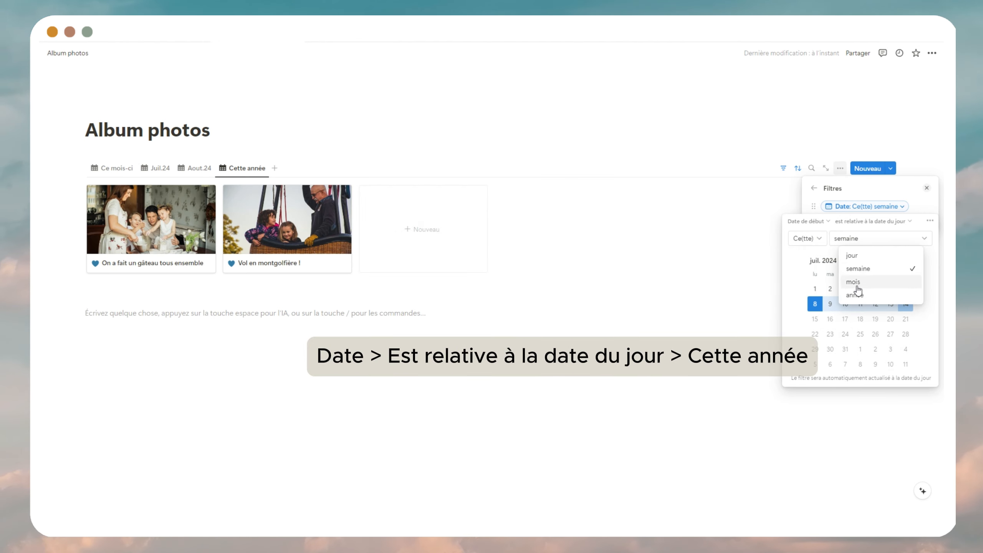
{"action": "left_click", "coordinate": [857, 294]}
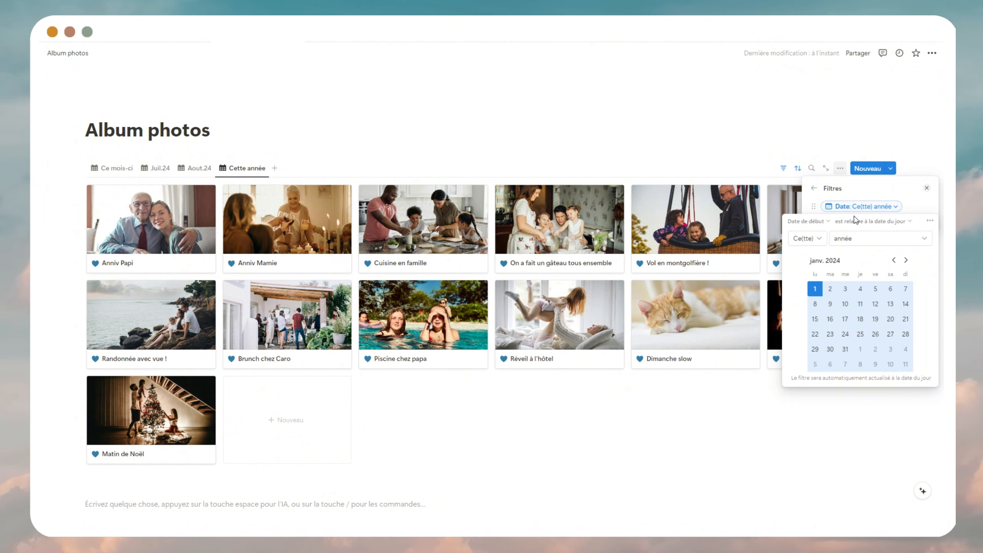
{"action": "left_click", "coordinate": [766, 138]}
{"action": "left_click_drag", "start_coordinate": [231, 175], "coordinate": [195, 176]}
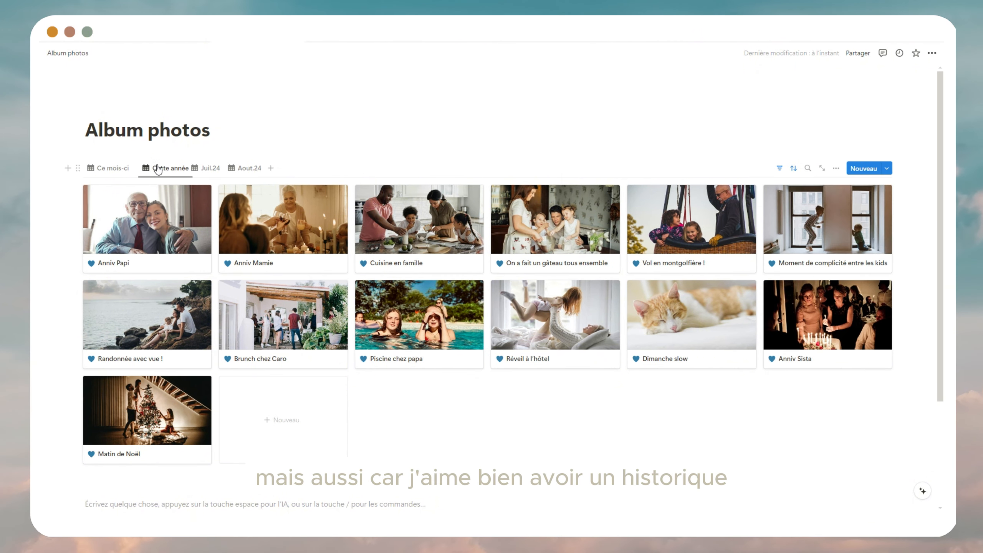
Duplicate the Cette année view and name the copy 2024.
{"action": "left_click", "coordinate": [165, 169]}
{"action": "left_click", "coordinate": [186, 267]}
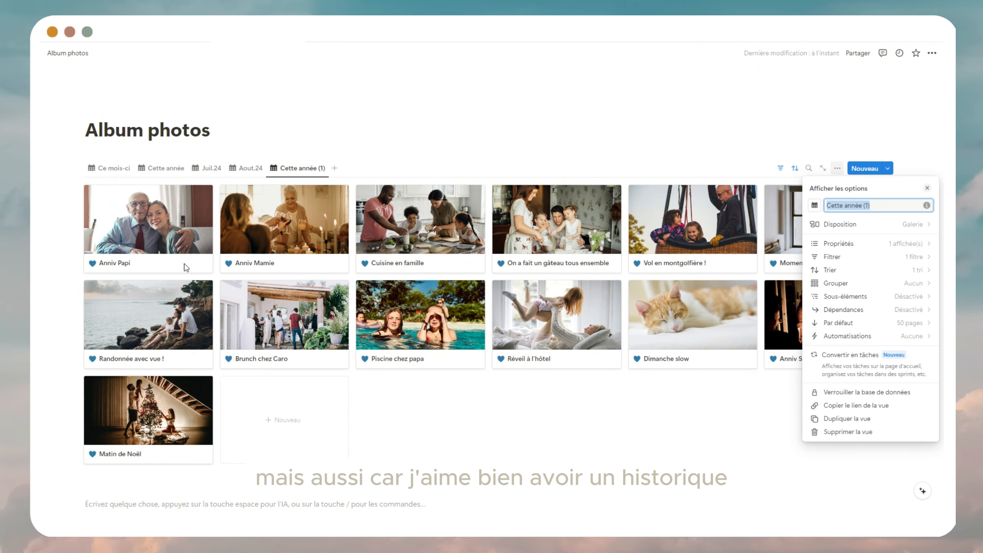
{"action": "type", "text": "2024"}
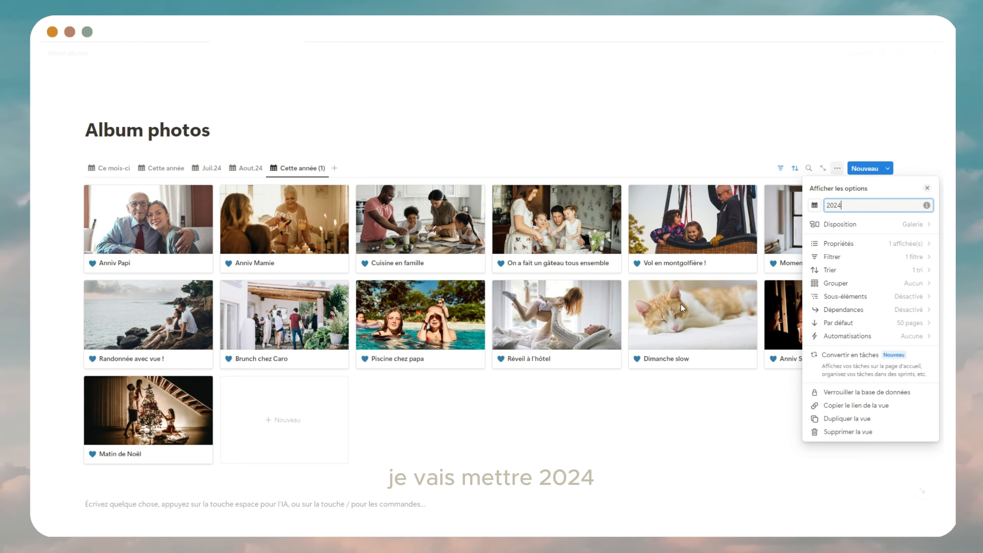
Change the 2024 view's Date filter condition to a date period (Est compris dans la période) starting on 01/01/2024.
{"action": "scroll", "coordinate": [682, 307], "scroll_direction": "down", "scroll_amount": 1}
{"action": "left_click", "coordinate": [902, 258]}
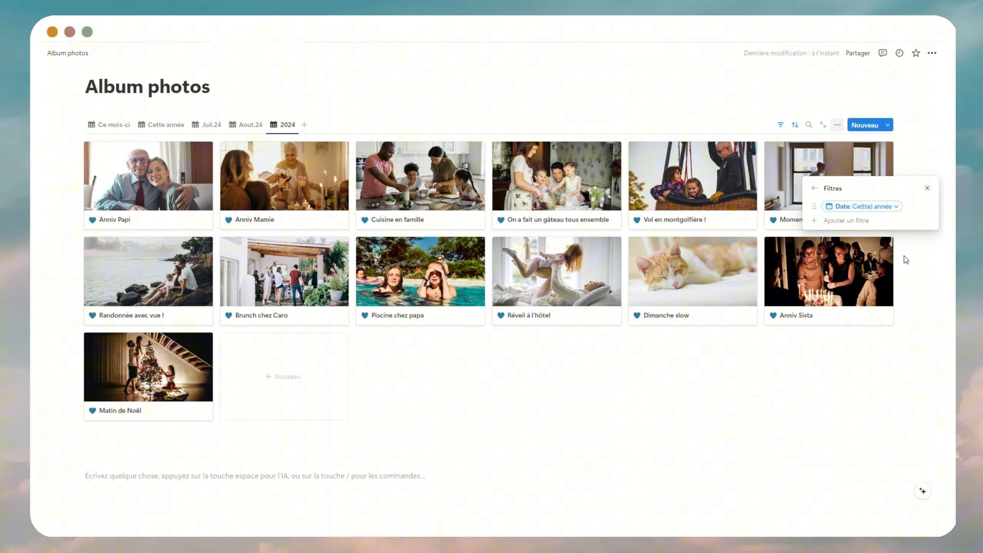
{"action": "left_click", "coordinate": [885, 210]}
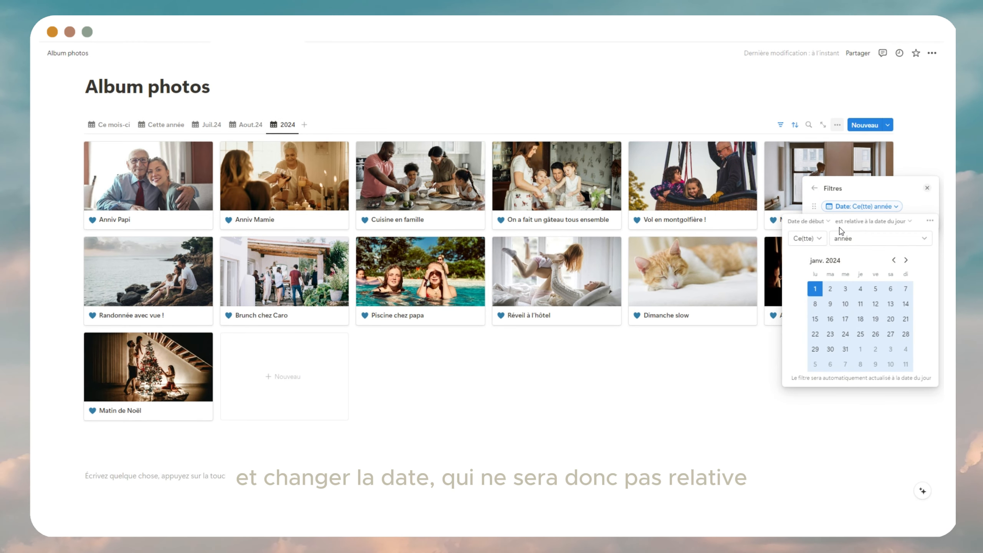
{"action": "left_click", "coordinate": [884, 222]}
{"action": "left_click", "coordinate": [879, 301]}
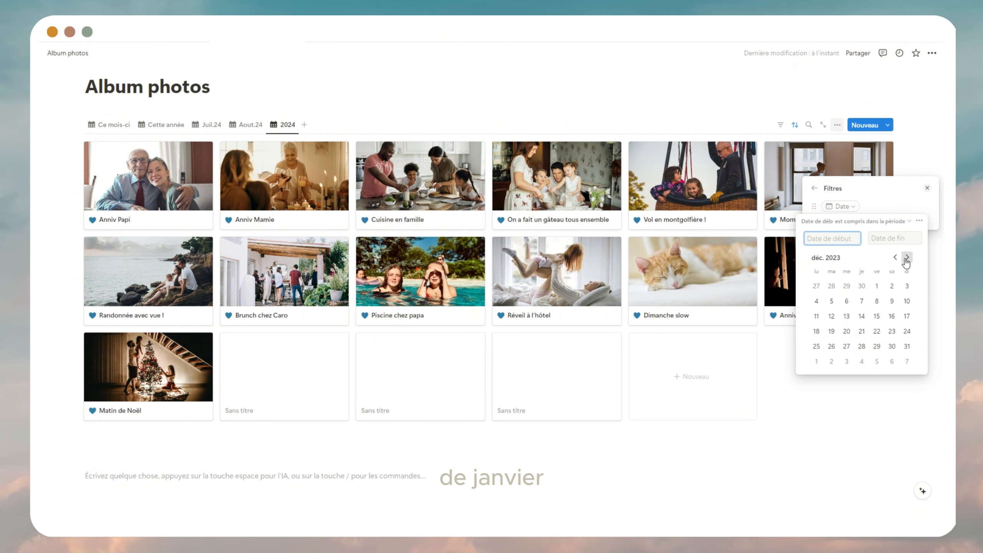
{"action": "left_click", "coordinate": [829, 286]}
Set the end date of the 2024 view's Date filter to 31/12/2024 and close the filter settings.
{"action": "left_click", "coordinate": [907, 257]}
{"action": "left_click", "coordinate": [907, 258]}
{"action": "left_click", "coordinate": [907, 258]}
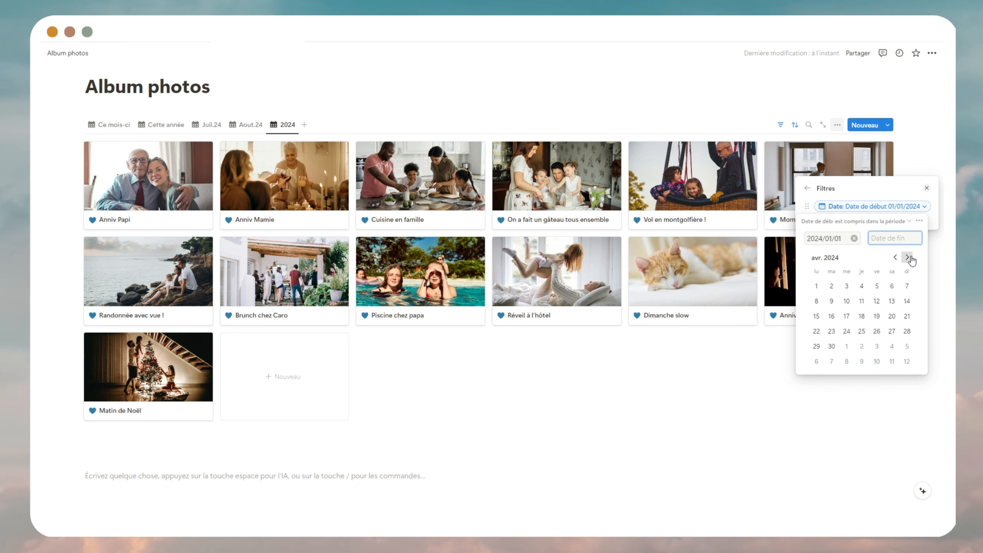
{"action": "left_click", "coordinate": [907, 257]}
{"action": "left_click", "coordinate": [907, 257]}
{"action": "left_click", "coordinate": [907, 258]}
{"action": "left_click", "coordinate": [907, 257]}
{"action": "left_click", "coordinate": [907, 257]}
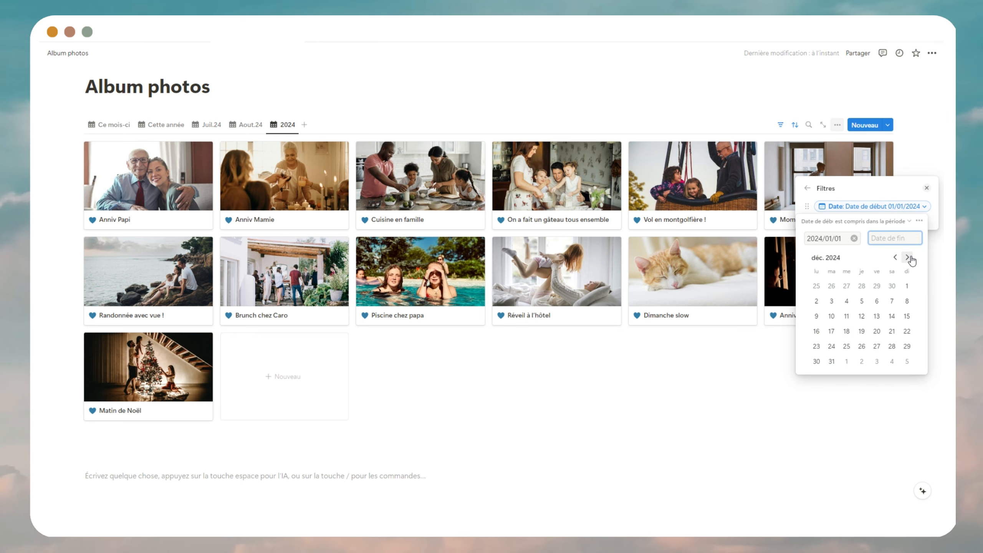
{"action": "left_click", "coordinate": [832, 362]}
{"action": "key", "text": "Escape"}
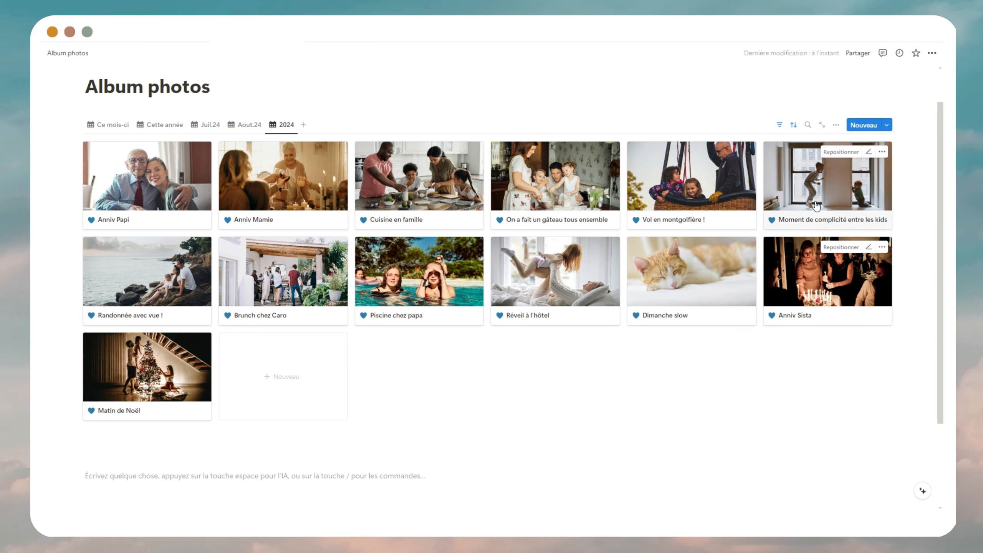
Duplicate the 2024 view and name the copy "Best of".
{"action": "left_click", "coordinate": [287, 105]}
{"action": "left_click", "coordinate": [281, 126]}
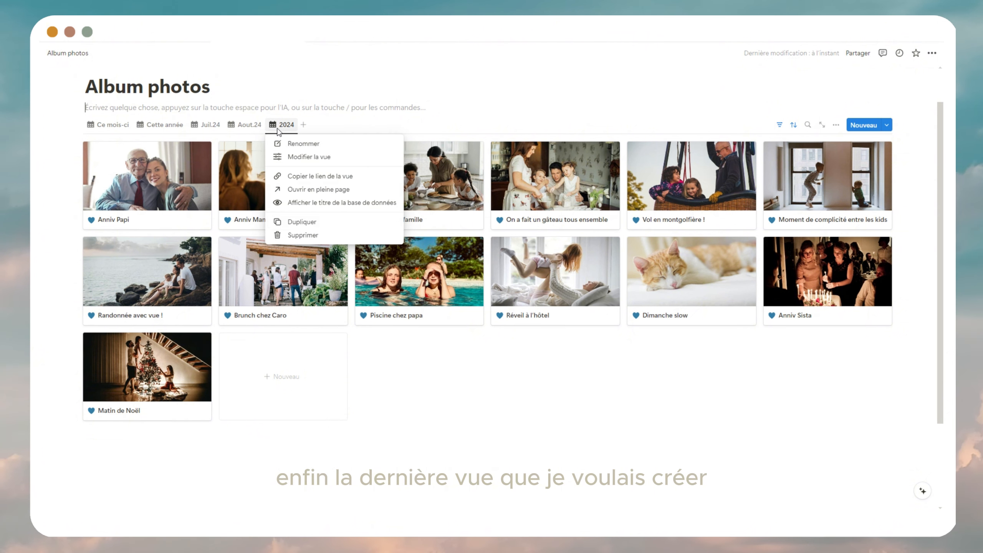
{"action": "left_click", "coordinate": [326, 221]}
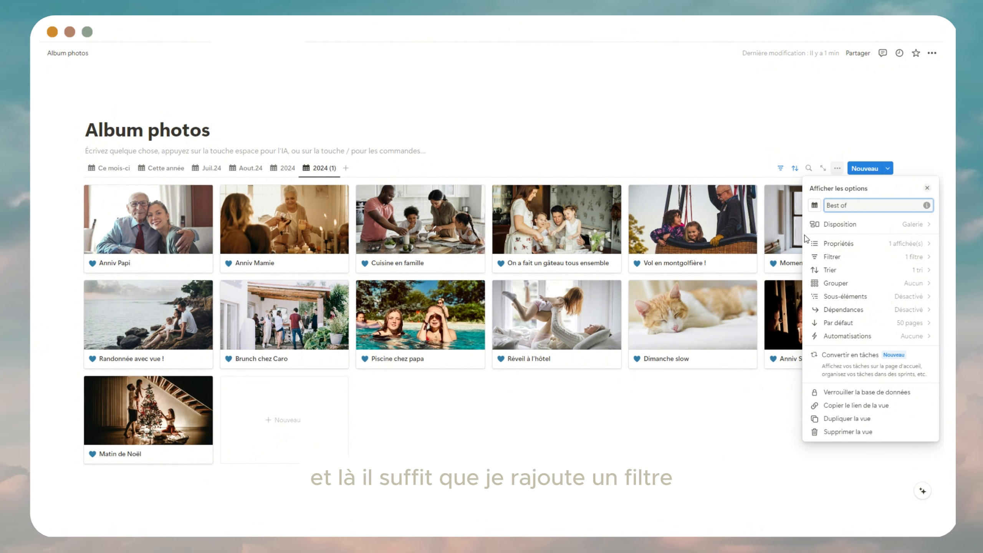
Rename the duplicated view to "Best of 2024".
{"action": "left_click", "coordinate": [853, 263]}
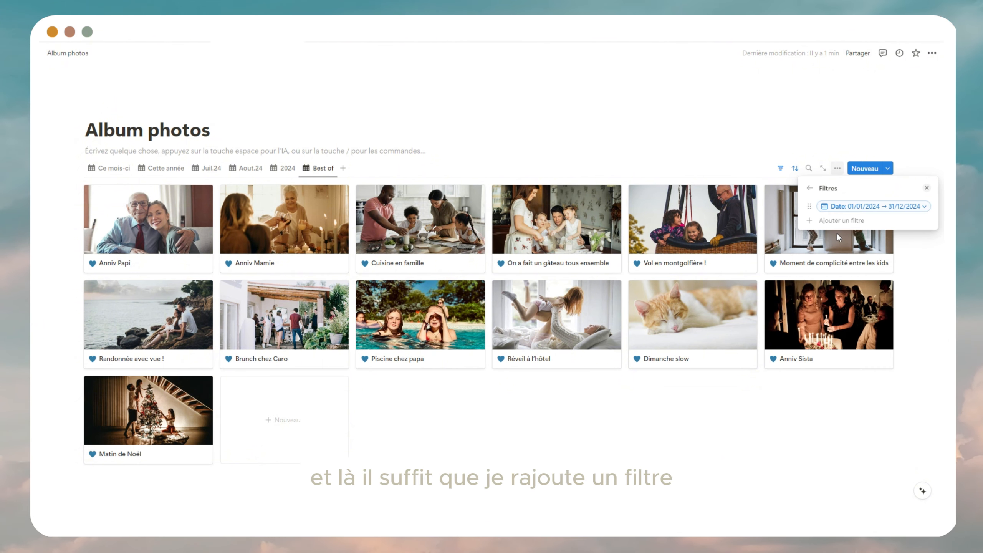
{"action": "left_click", "coordinate": [848, 208]}
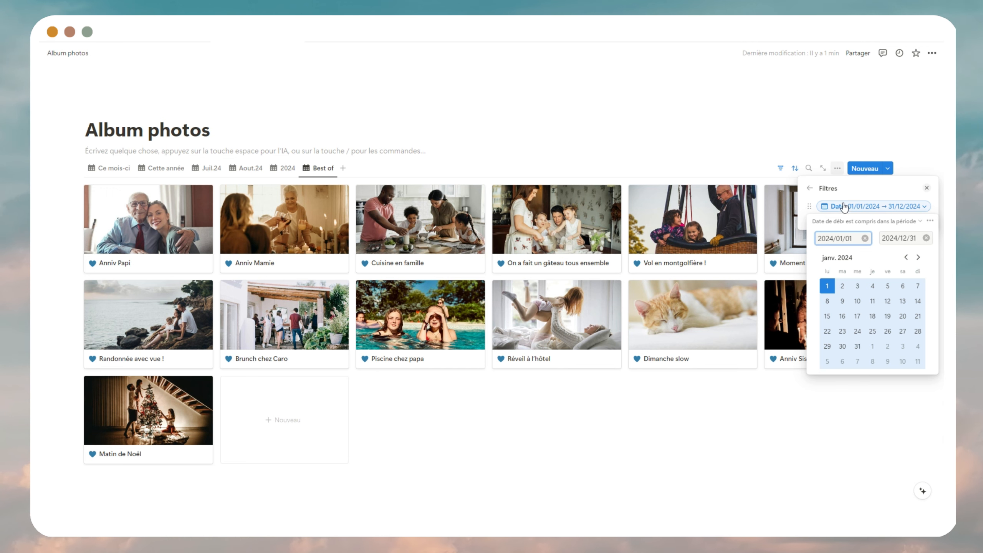
{"action": "left_click", "coordinate": [812, 189]}
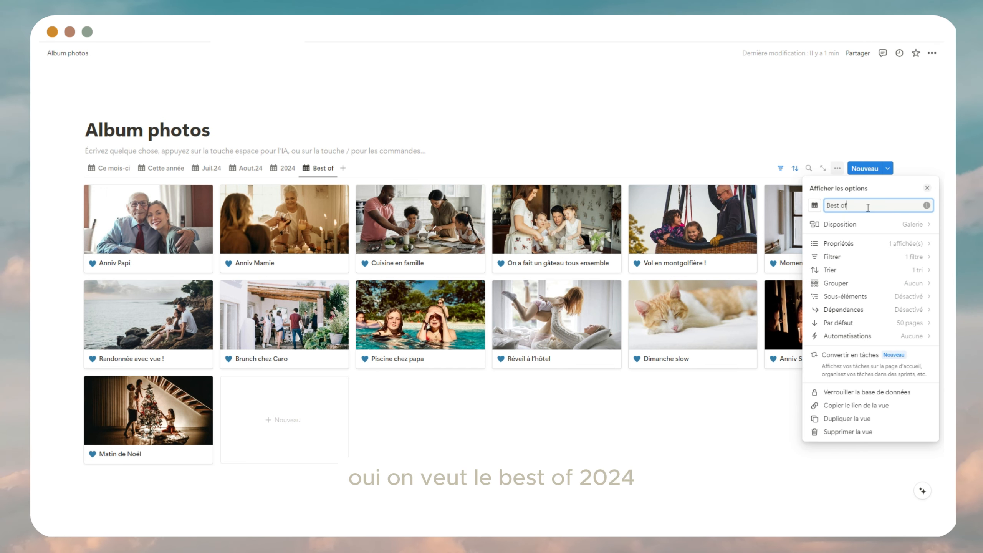
{"action": "type", "text": "2024"}
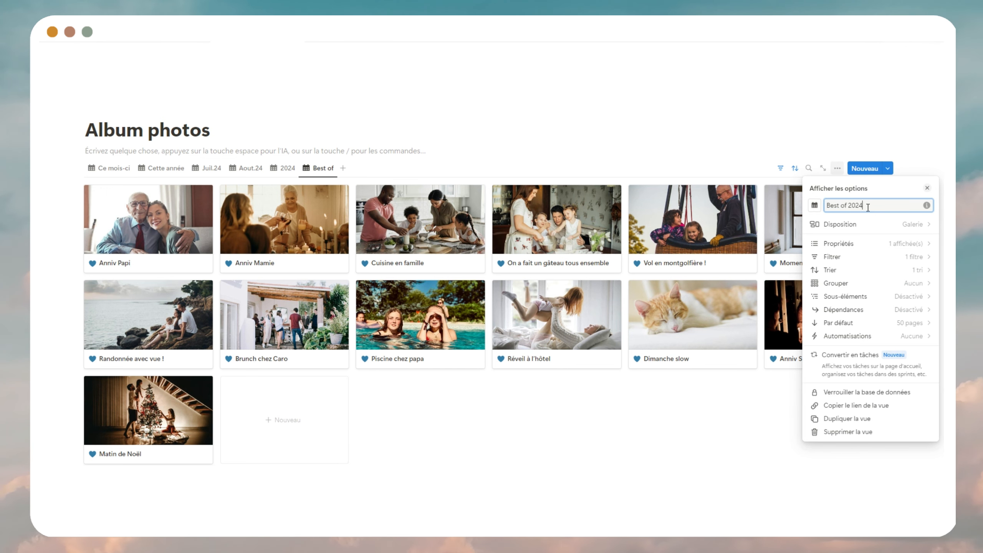
Add a filter to the Best of 2024 view requiring the Fav ? property to be Cochée, and close the filter settings.
{"action": "left_click", "coordinate": [880, 260]}
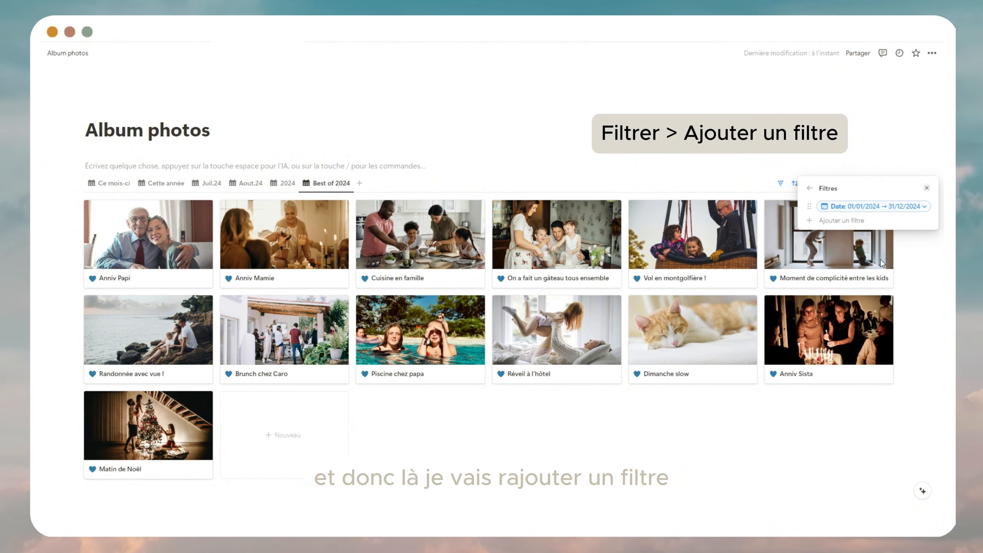
{"action": "left_click", "coordinate": [842, 221]}
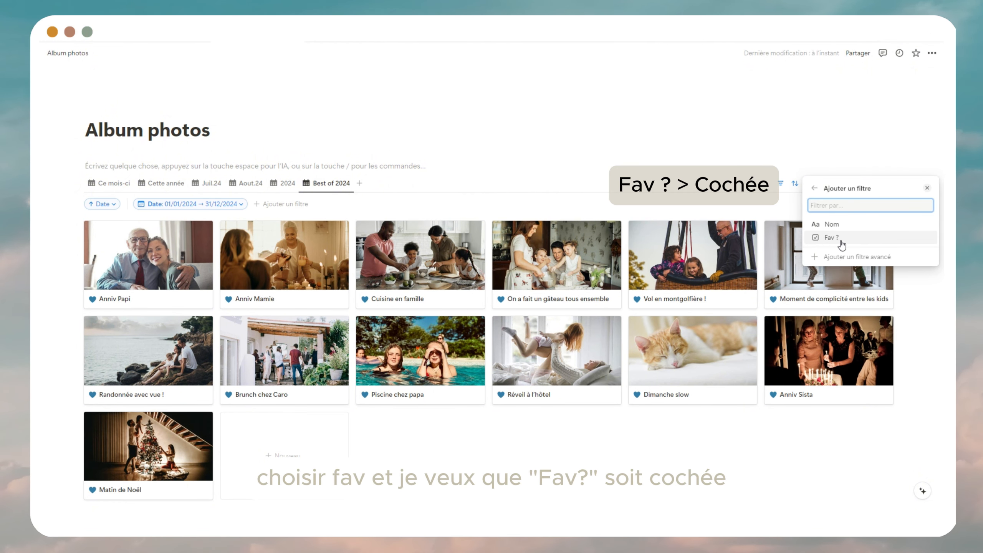
{"action": "left_click", "coordinate": [817, 238]}
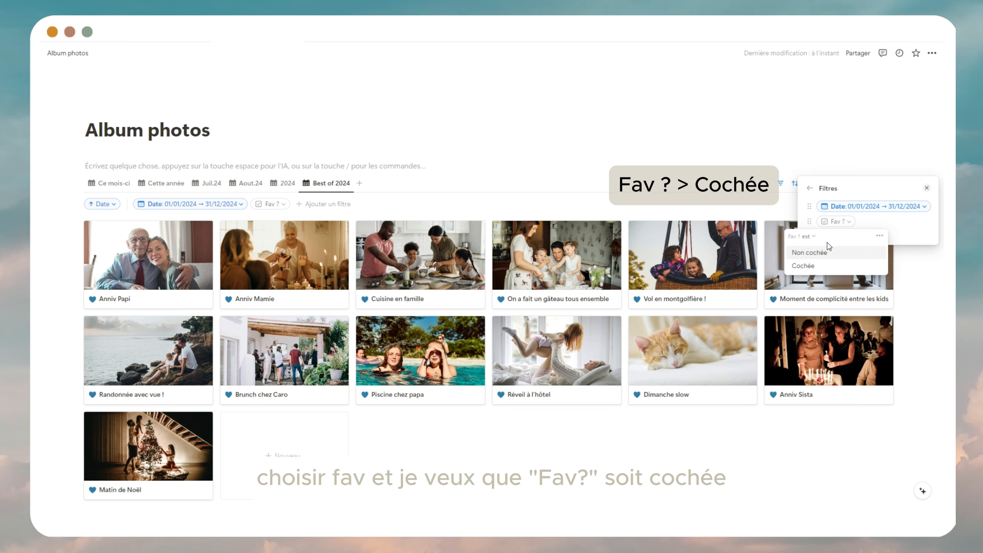
{"action": "left_click", "coordinate": [805, 266]}
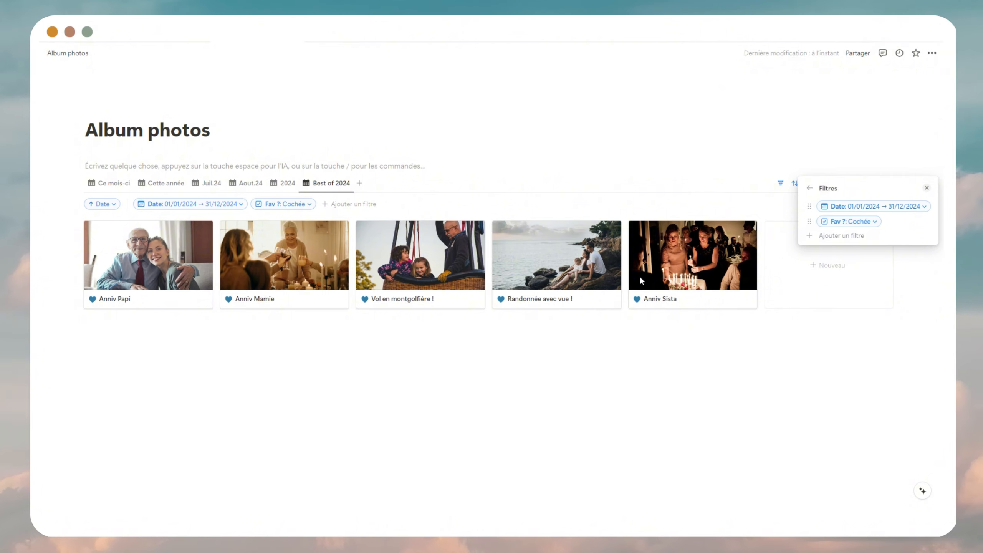
{"action": "left_click", "coordinate": [610, 349]}
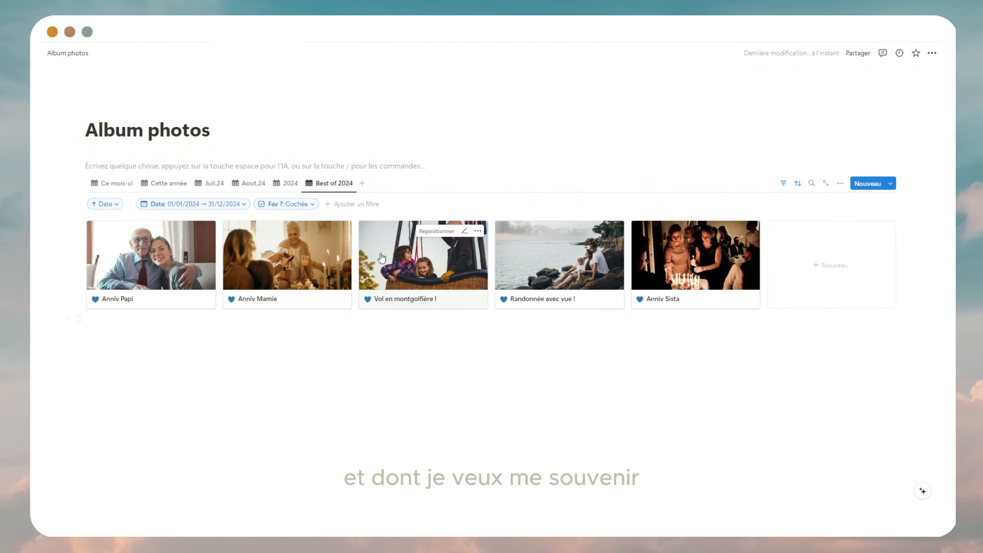
Duplicate the Best of 2024 view and name the copy "Best of".
{"action": "left_click", "coordinate": [331, 186]}
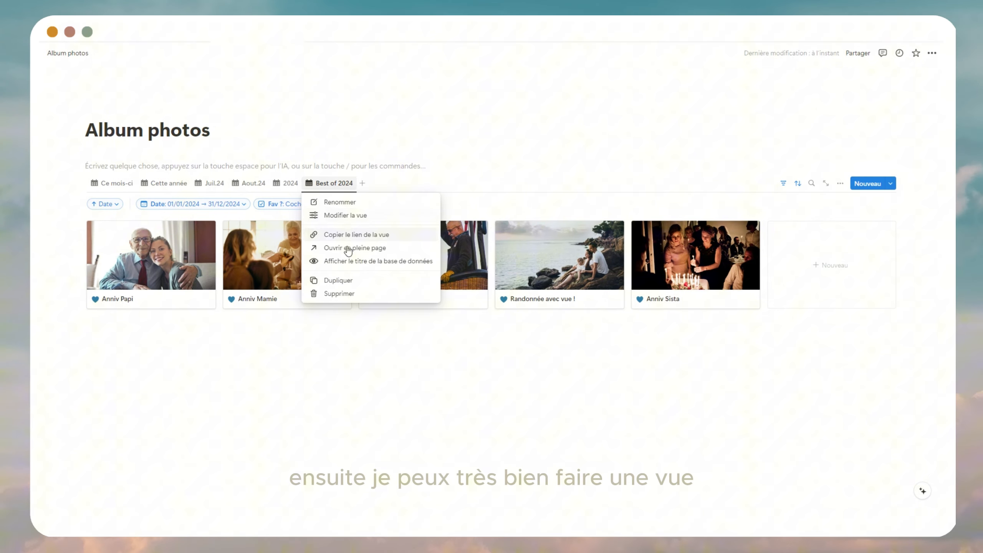
{"action": "left_click", "coordinate": [350, 281]}
{"action": "left_click", "coordinate": [848, 220]}
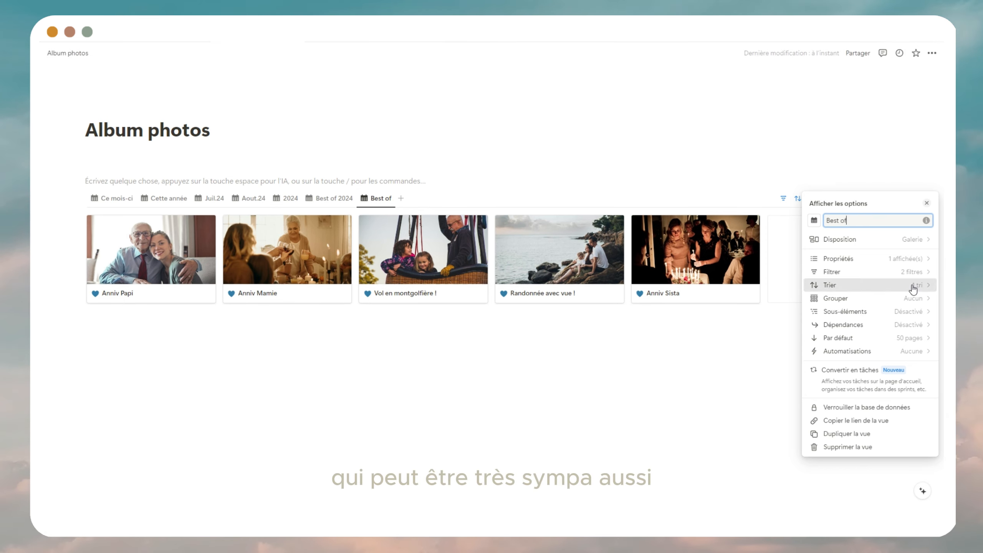
{"action": "left_click", "coordinate": [914, 286]}
{"action": "left_click", "coordinate": [801, 202]}
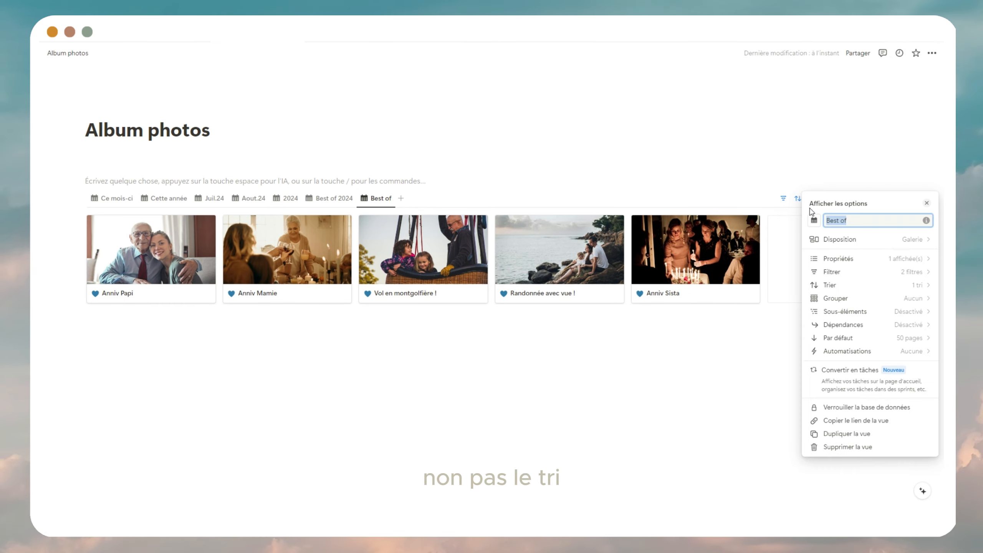
Remove the Date filter from the Best of view, keeping only the Fav ? filter, and close the view settings.
{"action": "left_click", "coordinate": [890, 274]}
{"action": "left_click", "coordinate": [851, 222]}
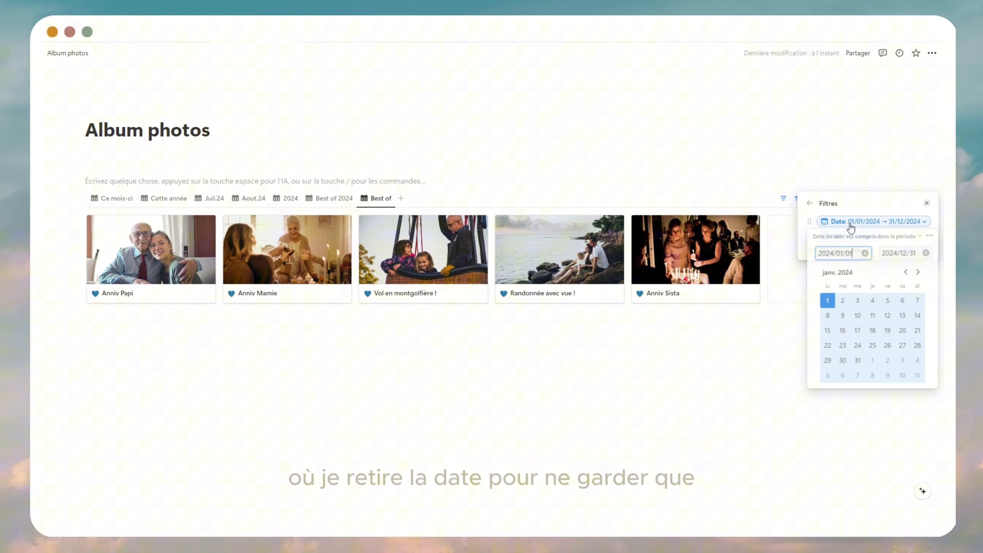
{"action": "left_click", "coordinate": [931, 237]}
{"action": "left_click", "coordinate": [886, 241]}
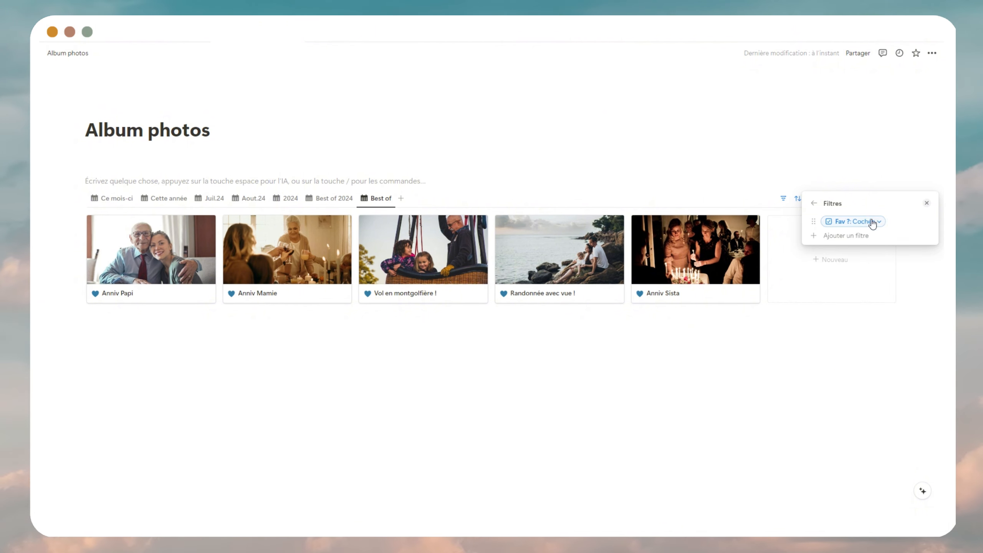
{"action": "left_click", "coordinate": [814, 203]}
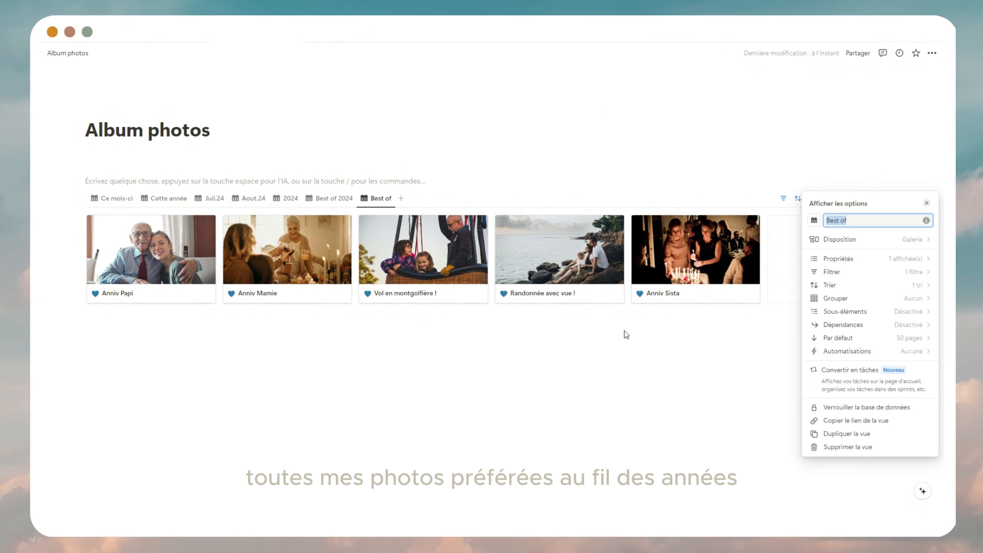
{"action": "left_click", "coordinate": [553, 406]}
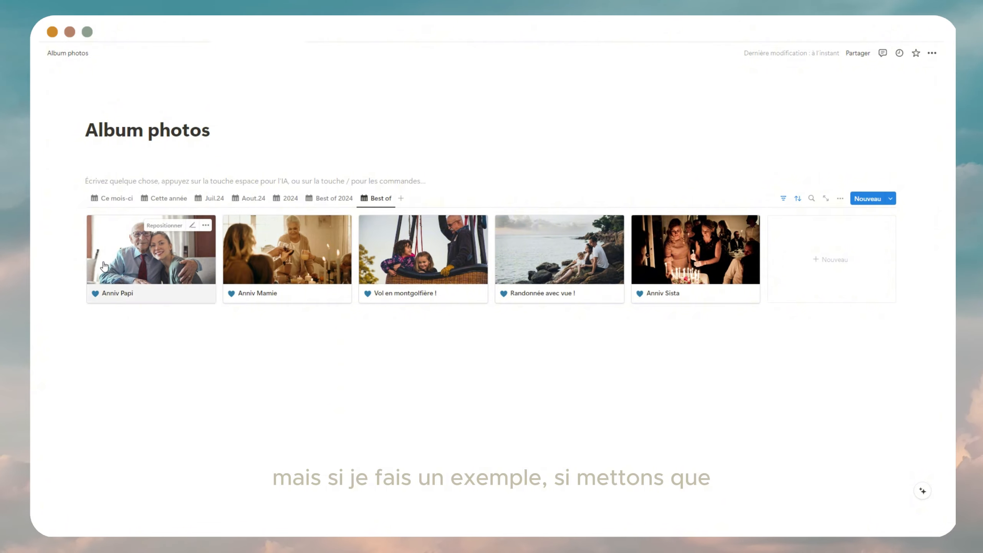
Set the Anniv Papi photo's date to 18/05/2023, close its page and check the Best of 2024 view.
{"action": "left_click", "coordinate": [151, 267]}
{"action": "left_click", "coordinate": [476, 256]}
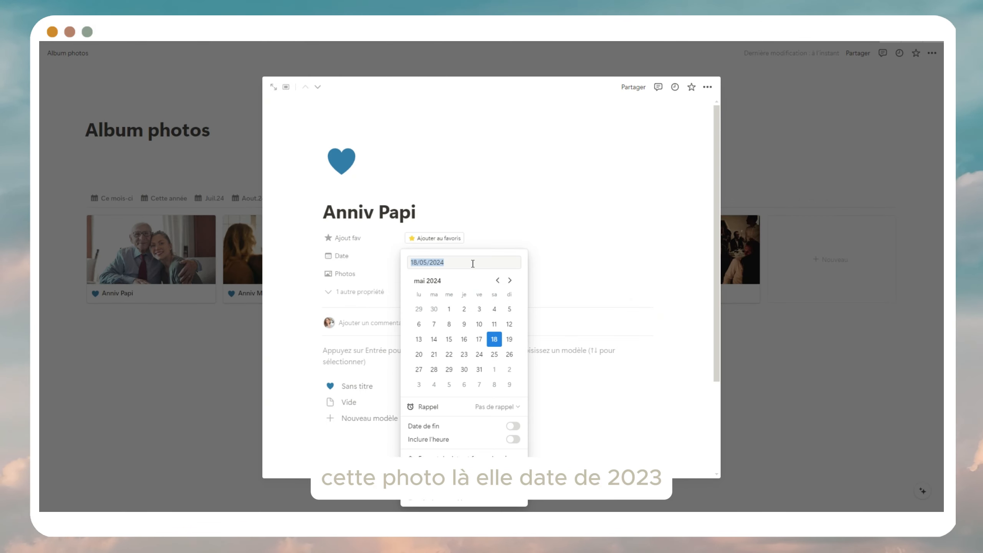
{"action": "type", "text": "3"}
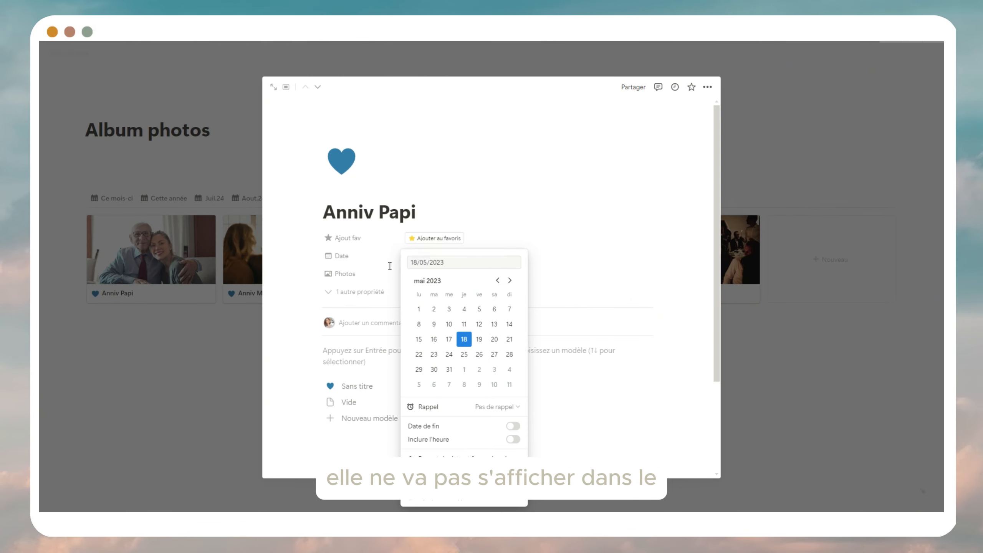
{"action": "left_click", "coordinate": [84, 393]}
{"action": "left_click", "coordinate": [85, 394]}
{"action": "left_click", "coordinate": [333, 198]}
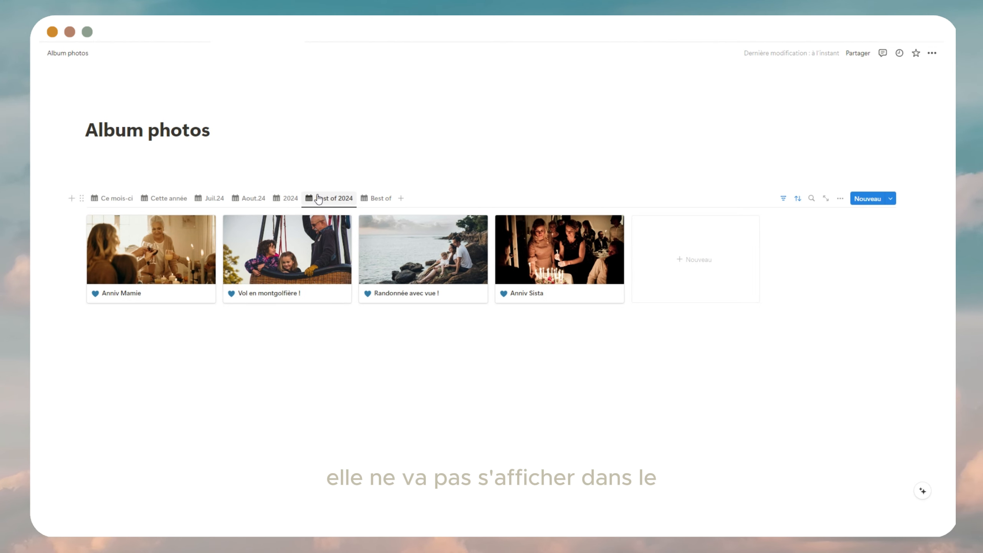
Hide the Nom property in the Best of gallery view.
{"action": "left_click", "coordinate": [377, 198]}
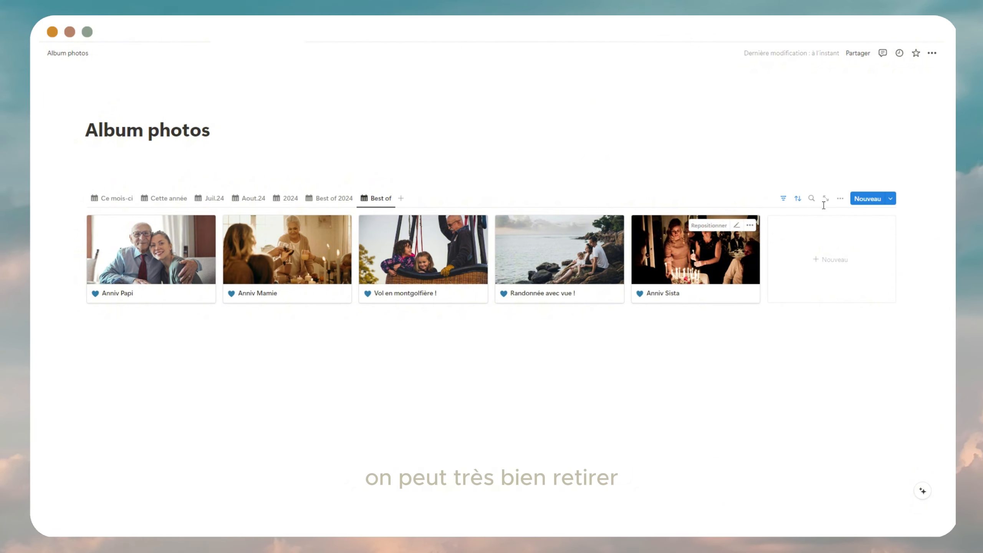
{"action": "left_click", "coordinate": [840, 198]}
{"action": "left_click", "coordinate": [887, 256]}
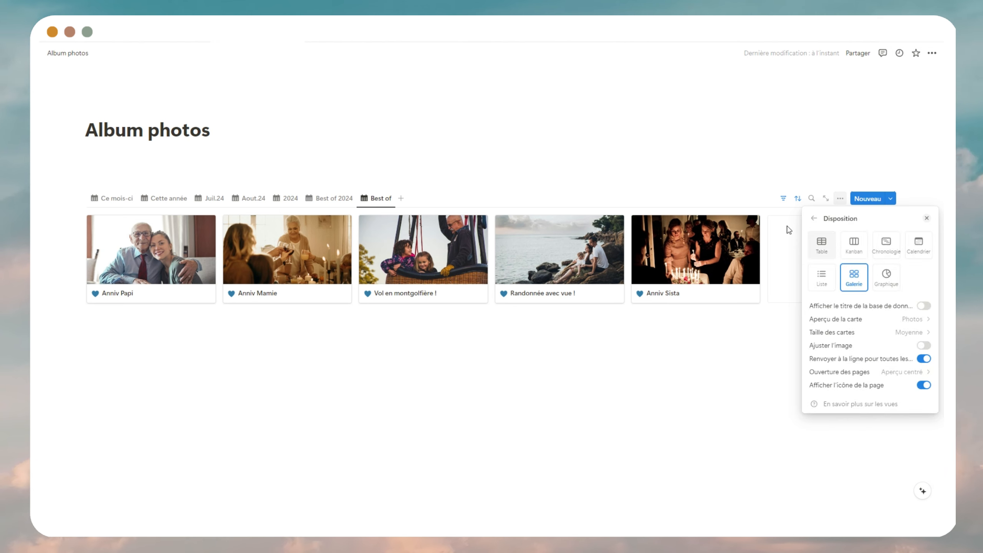
{"action": "left_click", "coordinate": [813, 219]}
{"action": "left_click", "coordinate": [875, 275]}
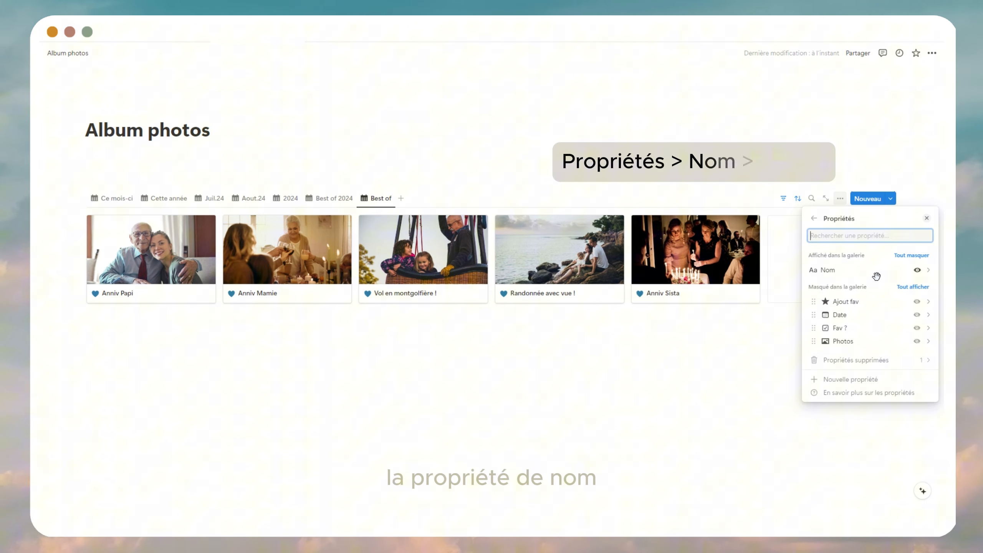
{"action": "left_click", "coordinate": [917, 270]}
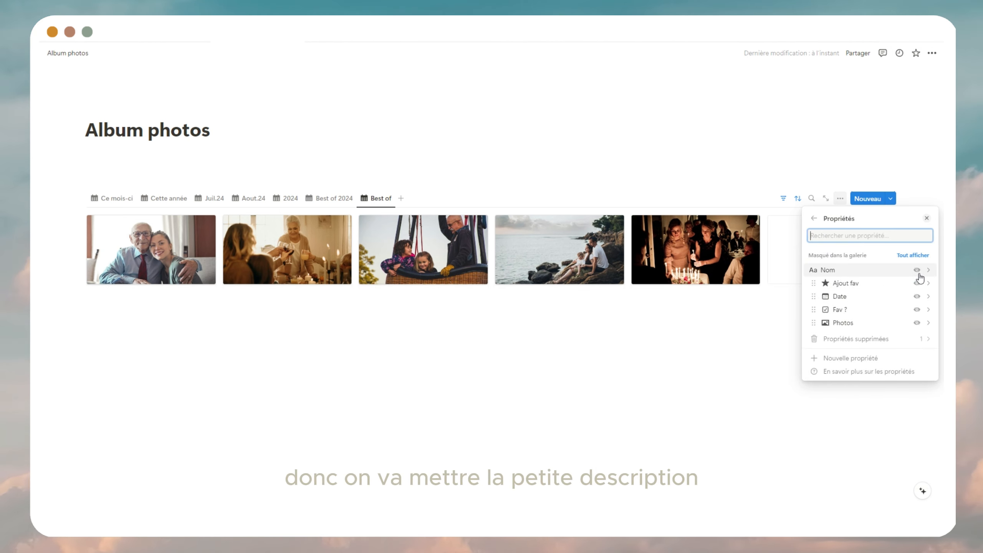
{"action": "left_click", "coordinate": [813, 219]}
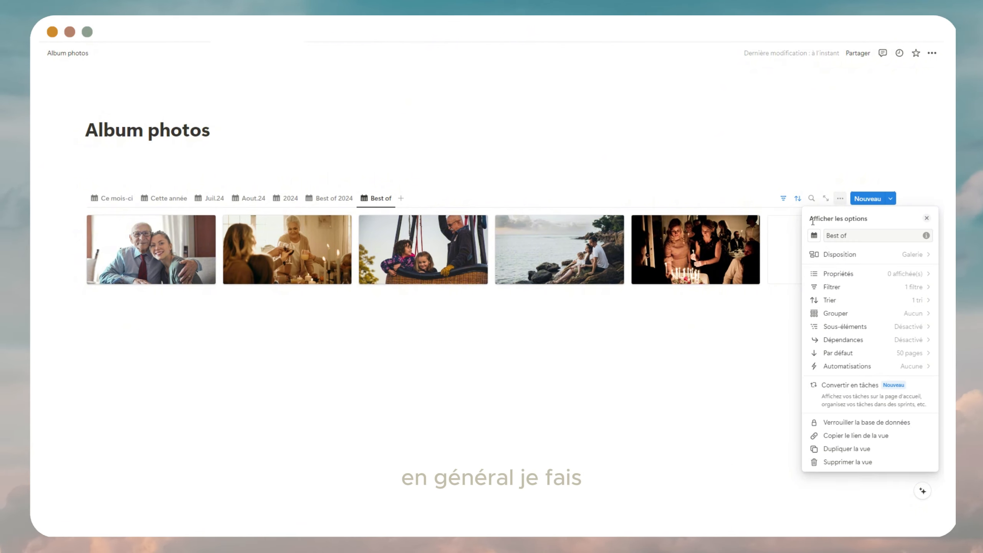
Set the card size of the Best of gallery to Petite.
{"action": "left_click", "coordinate": [885, 255]}
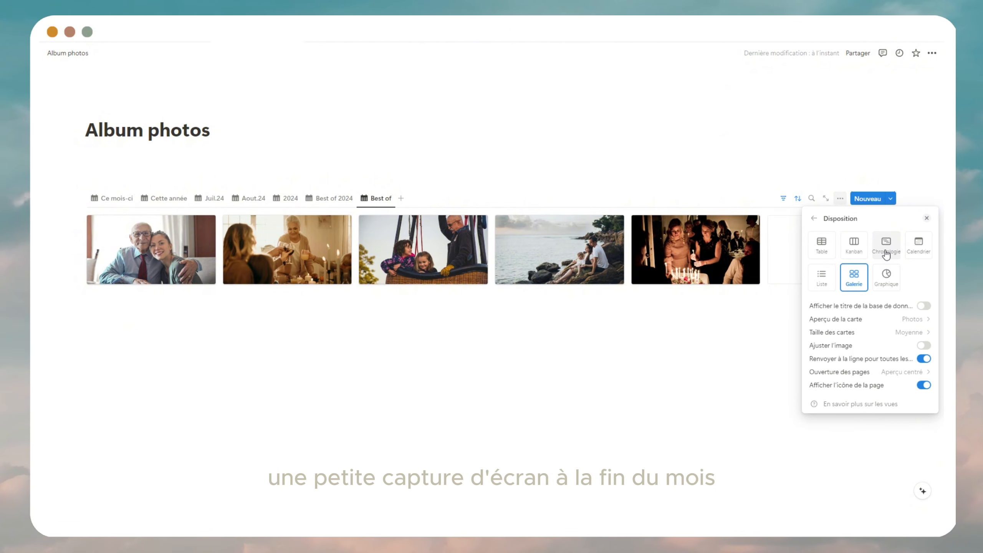
{"action": "left_click", "coordinate": [902, 333]}
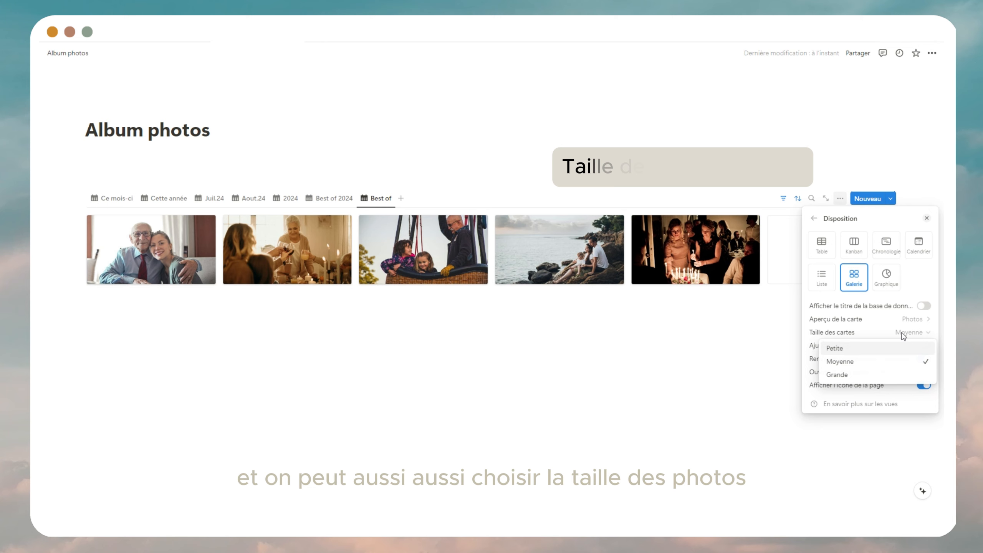
{"action": "left_click", "coordinate": [852, 349]}
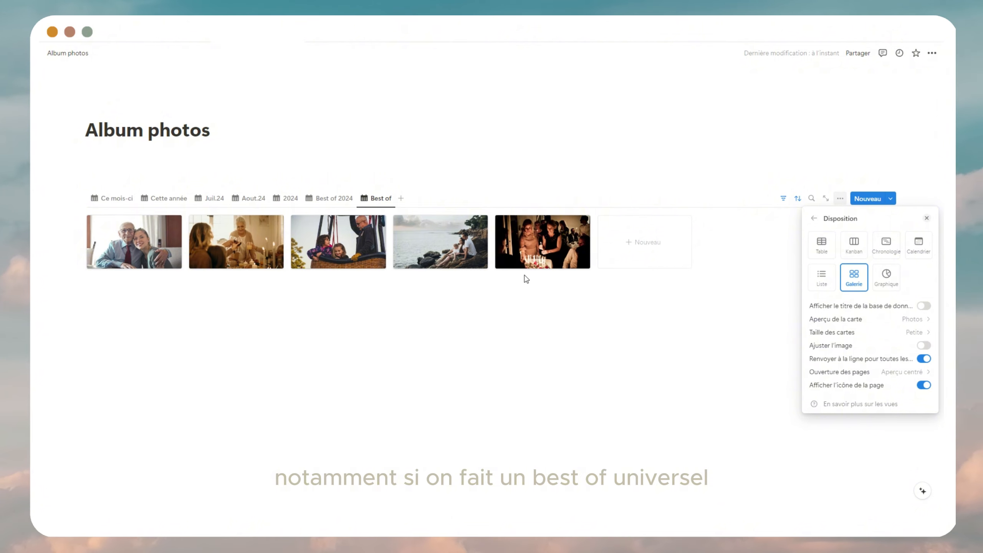
Set the card size of the Ce mois-ci gallery to Grande and close the view settings.
{"action": "left_click", "coordinate": [115, 199]}
{"action": "left_click", "coordinate": [840, 198]}
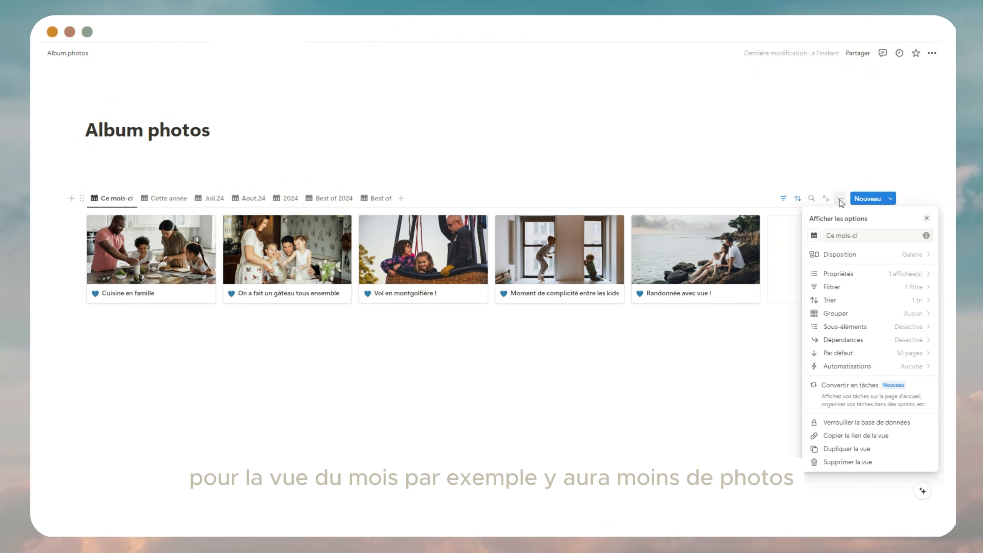
{"action": "left_click", "coordinate": [909, 254]}
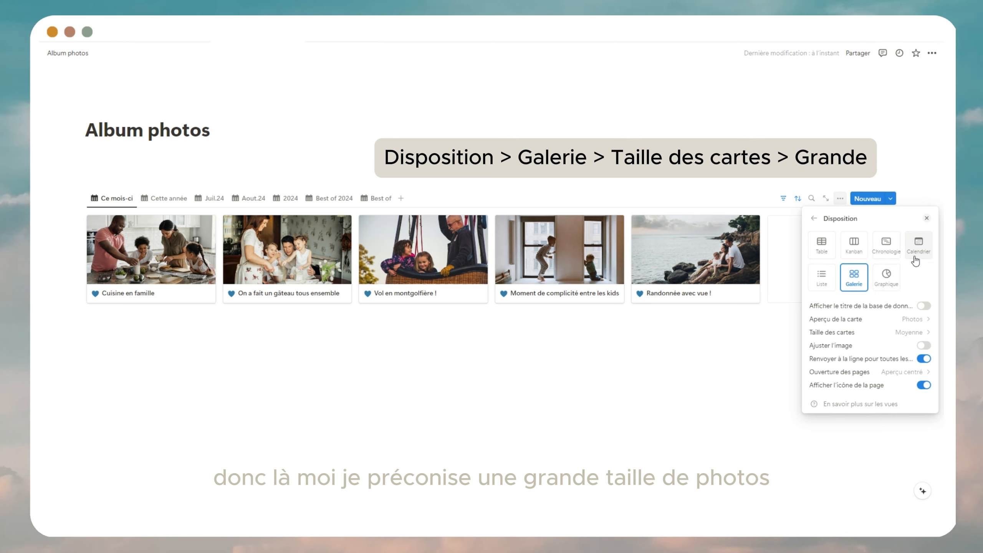
{"action": "left_click", "coordinate": [829, 375]}
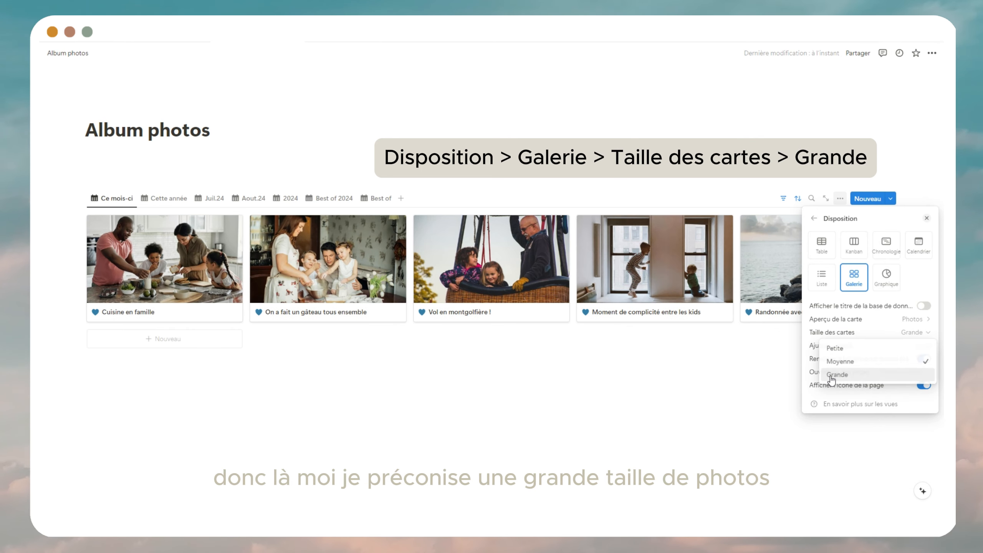
{"action": "left_click", "coordinate": [611, 410]}
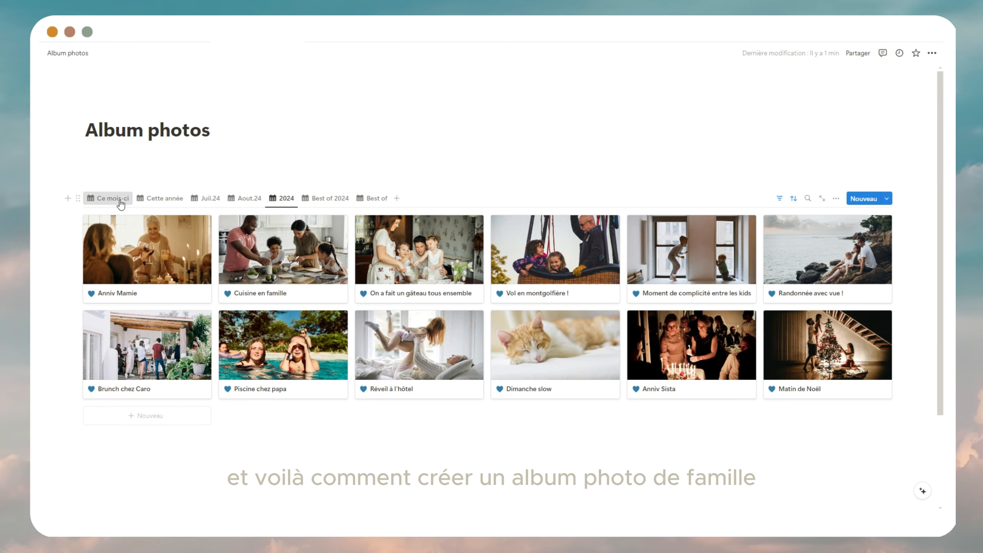
Look through the album's views in order, from Ce mois-ci and Cette année to Best of 2024 and Best of.
{"action": "left_click", "coordinate": [116, 199]}
{"action": "left_click", "coordinate": [162, 199]}
{"action": "left_click", "coordinate": [212, 199]}
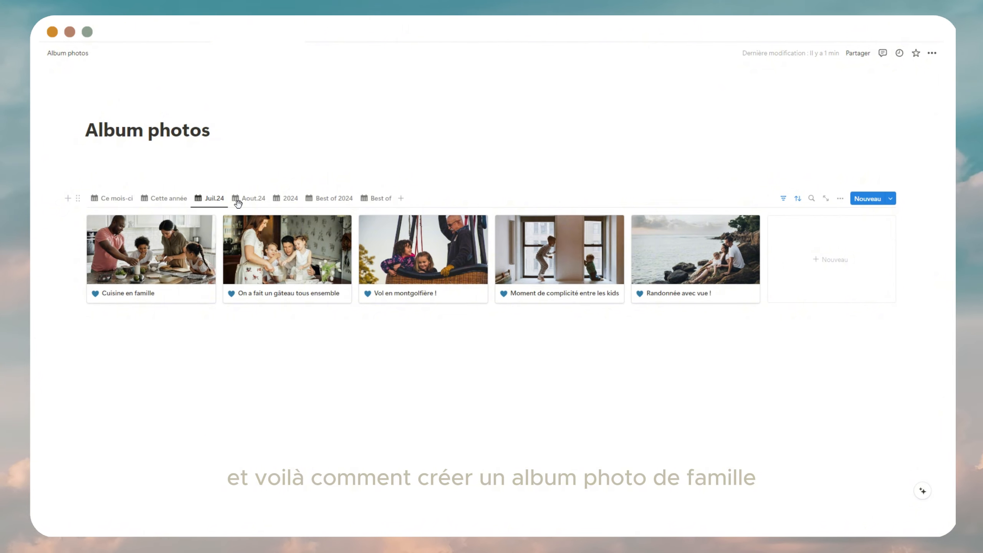
{"action": "left_click", "coordinate": [254, 199]}
{"action": "left_click", "coordinate": [288, 199]}
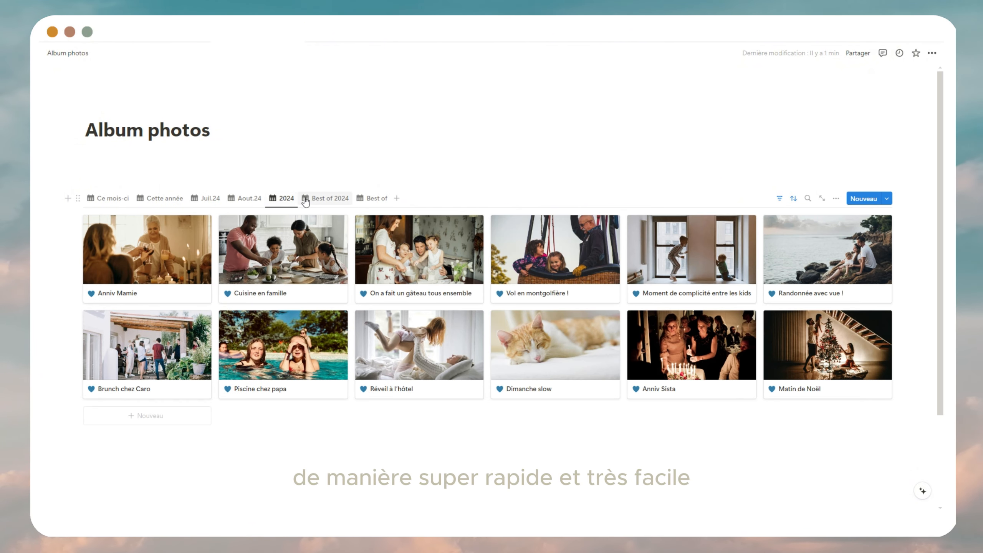
{"action": "left_click", "coordinate": [317, 199]}
{"action": "left_click", "coordinate": [373, 205]}
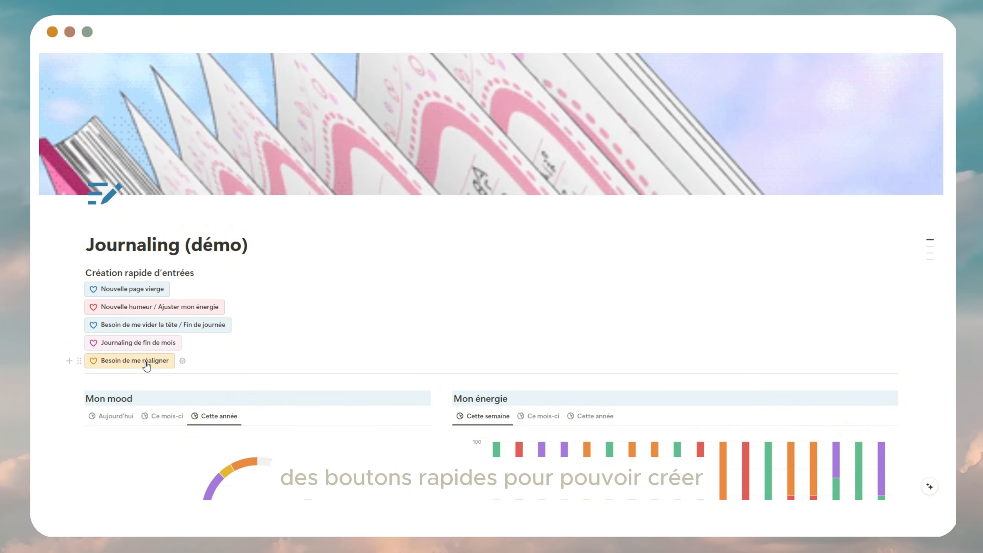
Create a new blank journaling entry from the Journaling (démo) page.
{"action": "left_click", "coordinate": [132, 288]}
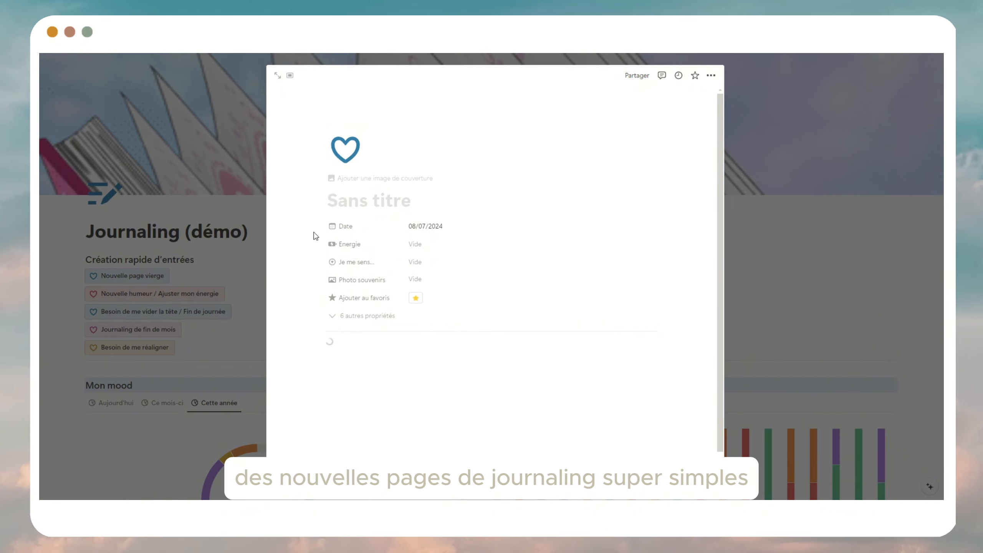
Close the blank entry, create a Nouvelle humeur / Ajuster mon énergie entry and close it.
{"action": "left_click", "coordinate": [228, 349]}
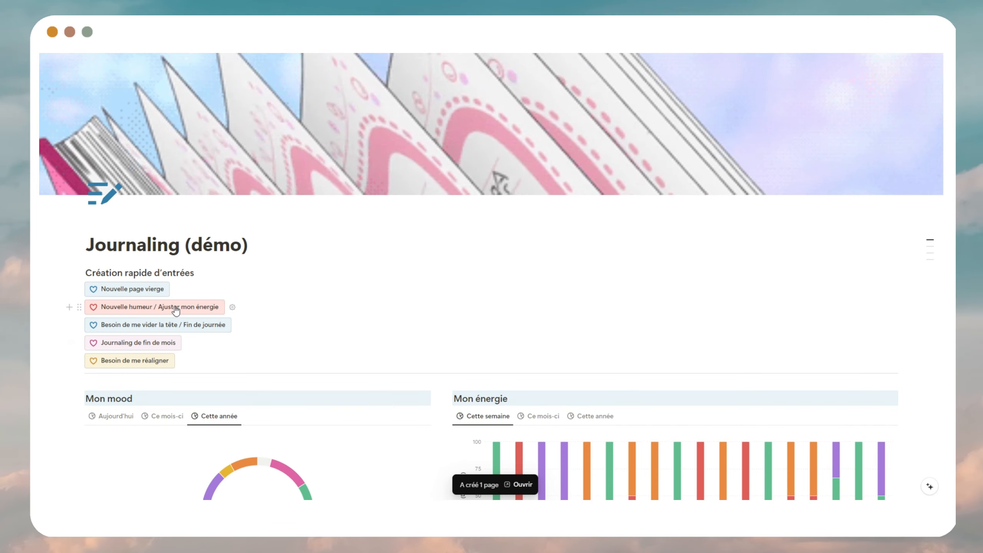
{"action": "left_click", "coordinate": [169, 299]}
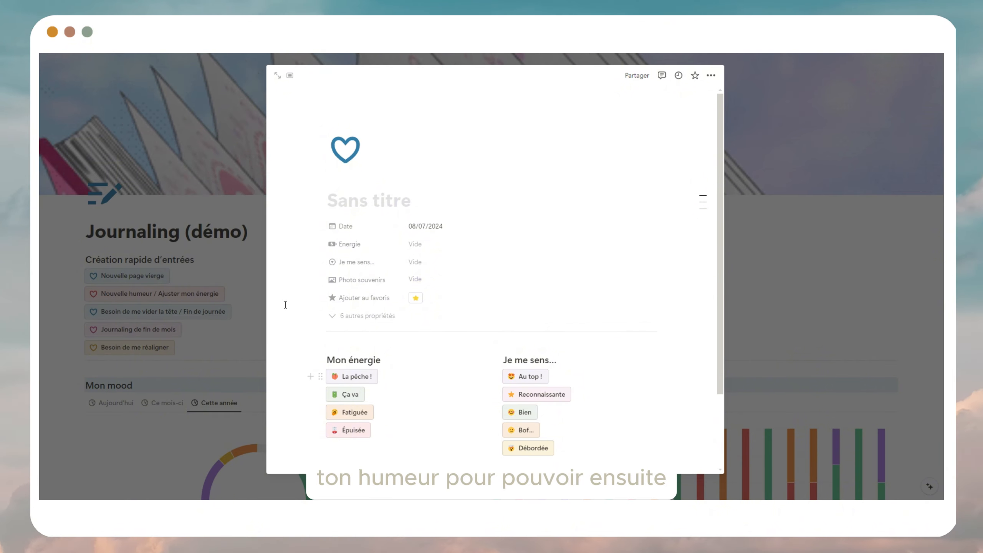
{"action": "left_click", "coordinate": [219, 324]}
Show the Mon énergie chart for Cette année and review the Mon mood chart by day, month and year, ending on Aujourd'hui.
{"action": "scroll", "coordinate": [633, 344], "scroll_direction": "down", "scroll_amount": 3}
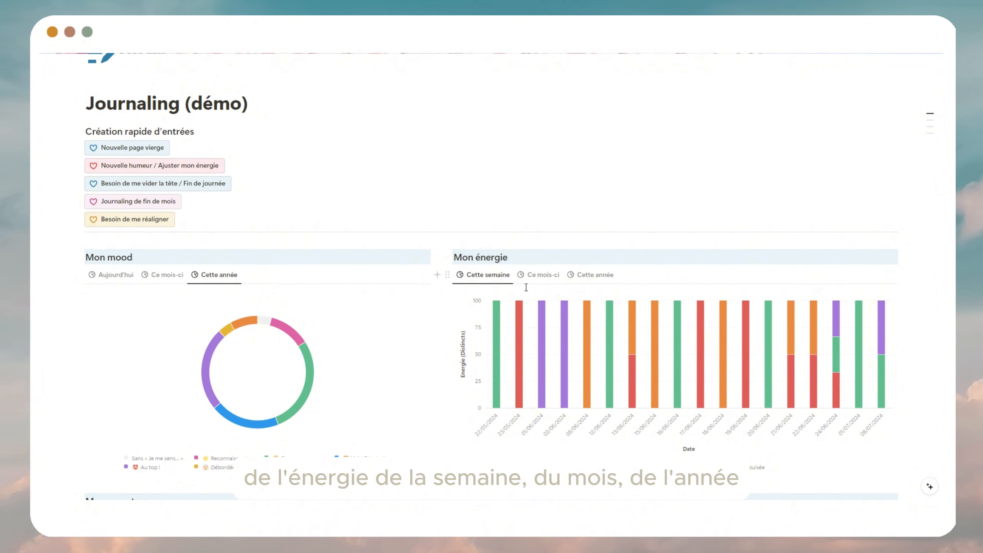
{"action": "left_click", "coordinate": [583, 277]}
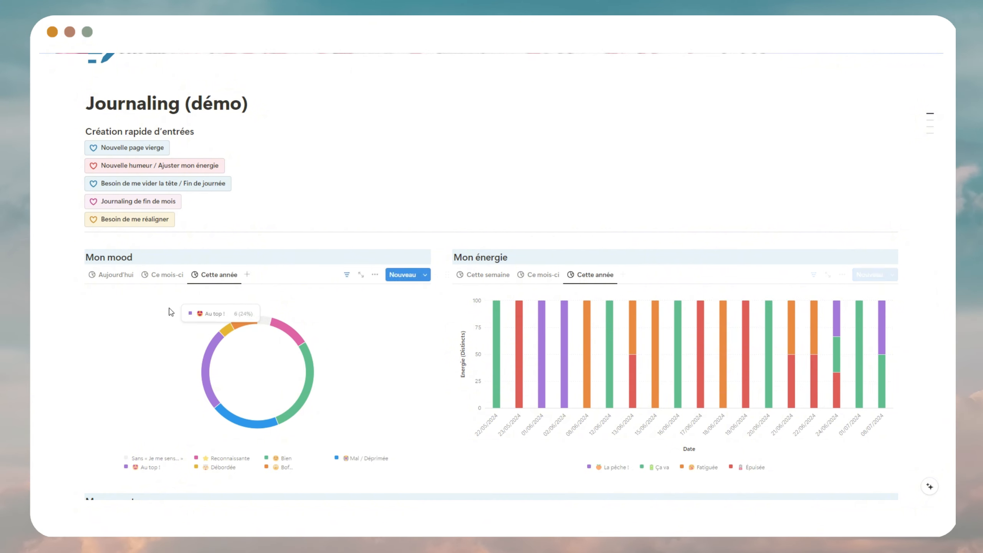
{"action": "left_click", "coordinate": [104, 273]}
{"action": "left_click", "coordinate": [164, 274]}
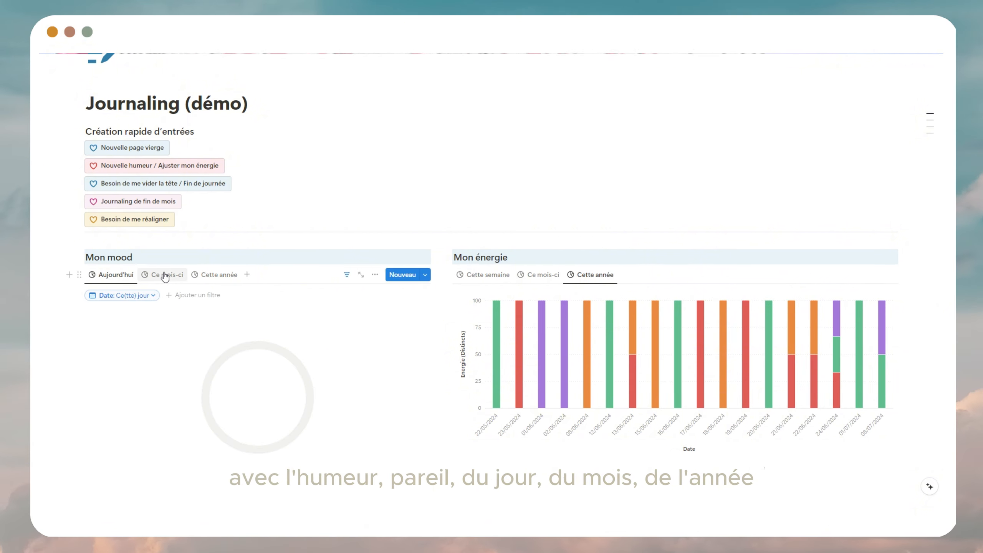
{"action": "left_click", "coordinate": [236, 277]}
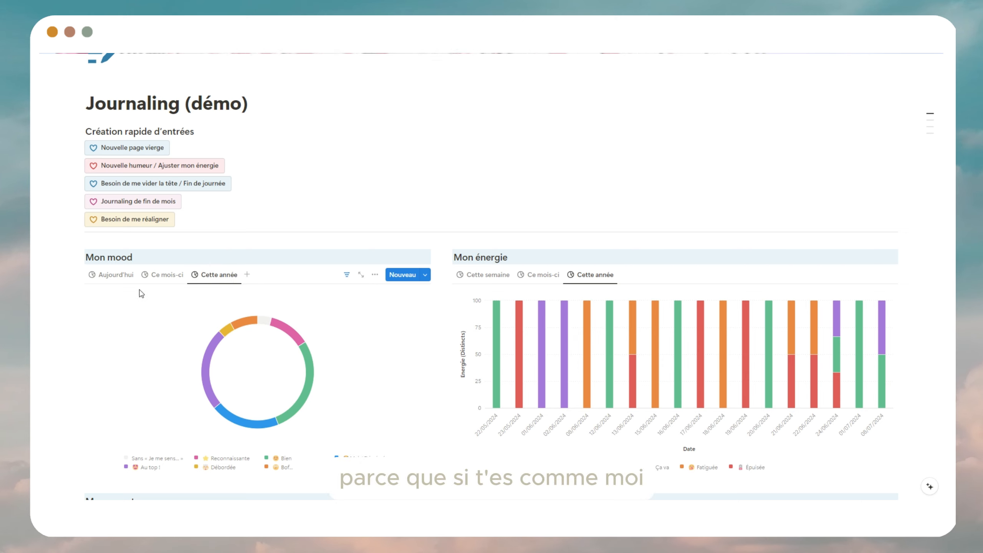
{"action": "left_click", "coordinate": [125, 277]}
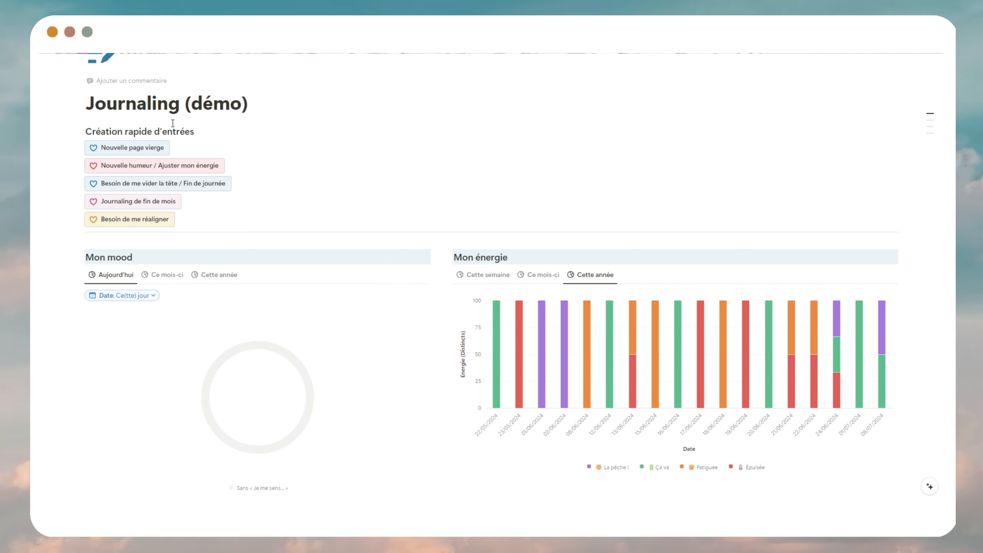
Create a Besoin de me vider la tête / Fin de journée entry, review its journaling questions and close it.
{"action": "left_click", "coordinate": [127, 184]}
{"action": "scroll", "coordinate": [419, 351], "scroll_direction": "down", "scroll_amount": 1}
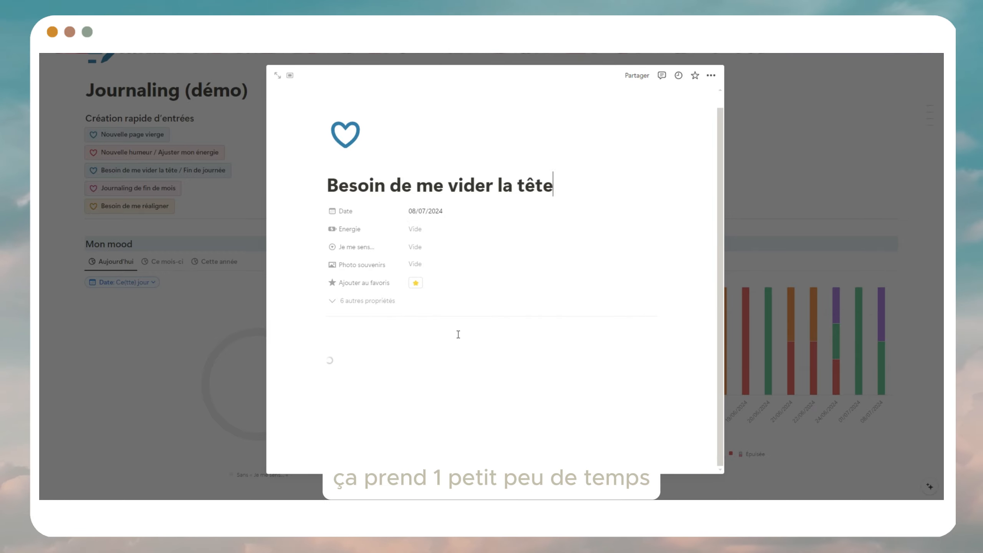
{"action": "scroll", "coordinate": [458, 335], "scroll_direction": "down", "scroll_amount": 5}
{"action": "scroll", "coordinate": [458, 334], "scroll_direction": "down", "scroll_amount": 5}
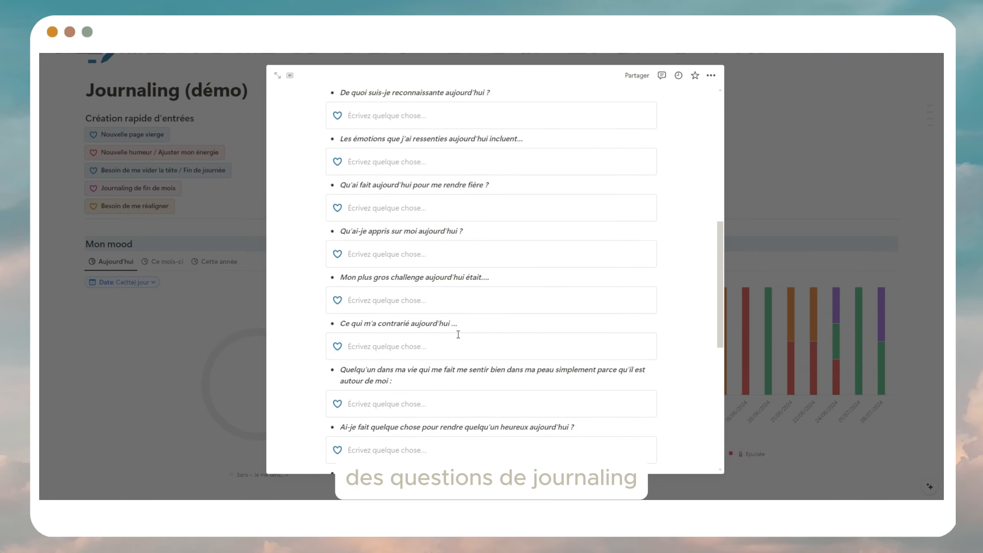
{"action": "left_click", "coordinate": [188, 344]}
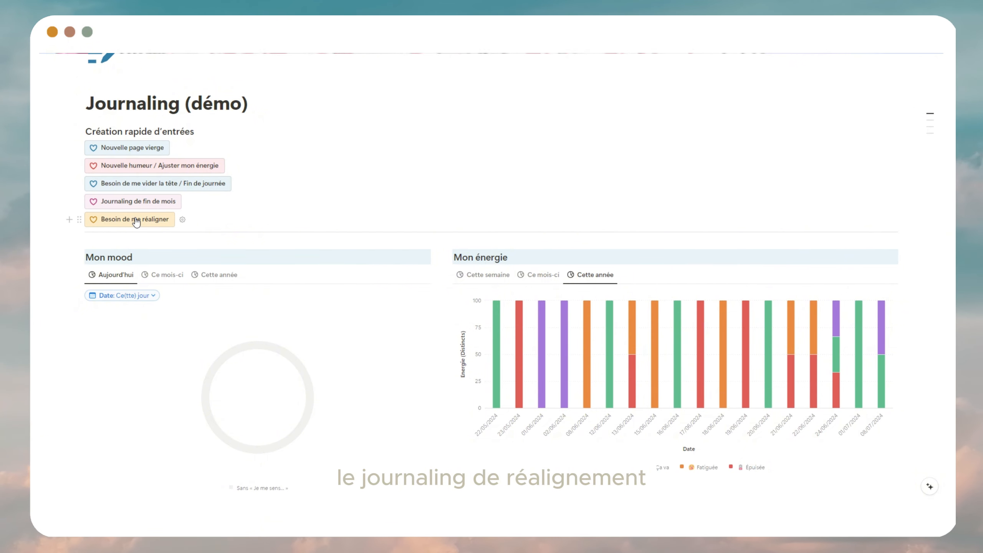
Examine the Souvenirs du mois gallery and the full list of entries in the Carnet view under Mon carnet.
{"action": "scroll", "coordinate": [507, 259], "scroll_direction": "down", "scroll_amount": 5}
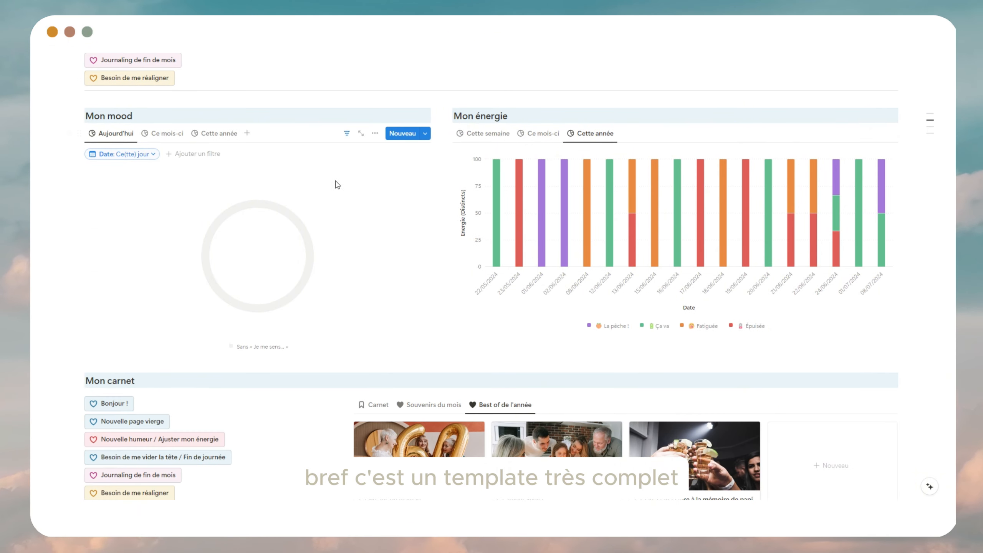
{"action": "scroll", "coordinate": [344, 224], "scroll_direction": "down", "scroll_amount": 6}
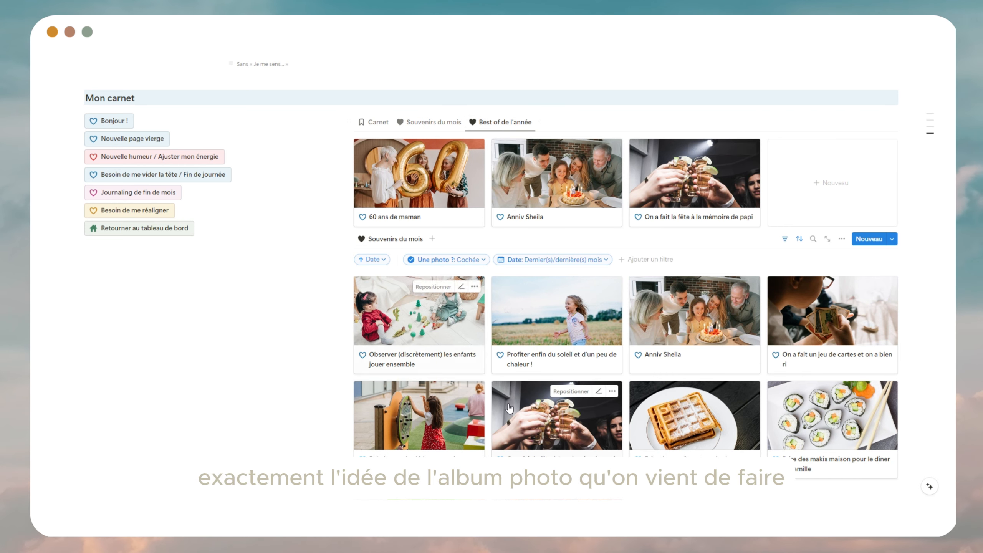
{"action": "left_click", "coordinate": [432, 122]}
{"action": "left_click", "coordinate": [379, 124]}
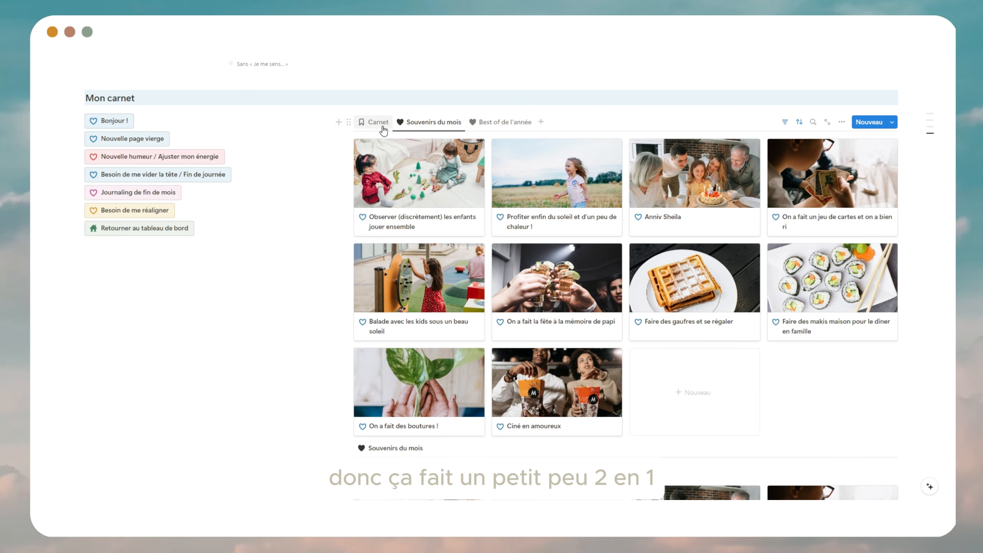
{"action": "scroll", "coordinate": [479, 220], "scroll_direction": "down", "scroll_amount": 8}
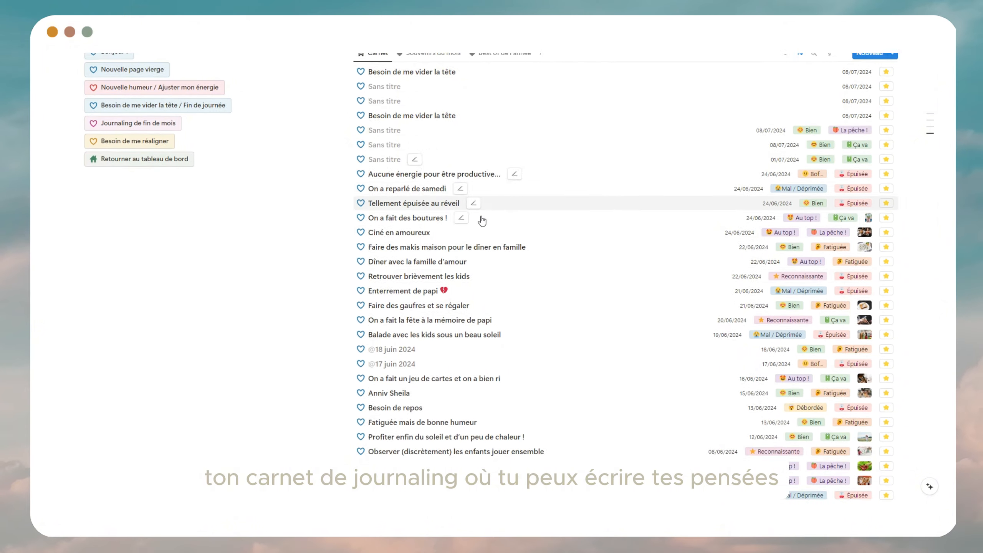
{"action": "scroll", "coordinate": [477, 243], "scroll_direction": "up", "scroll_amount": 4}
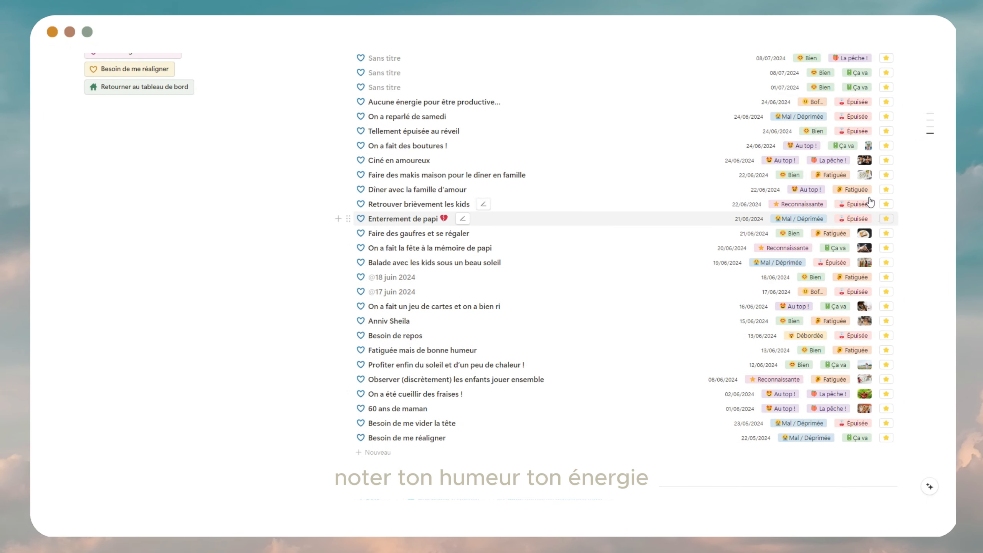
{"action": "scroll", "coordinate": [424, 278], "scroll_direction": "up", "scroll_amount": 5}
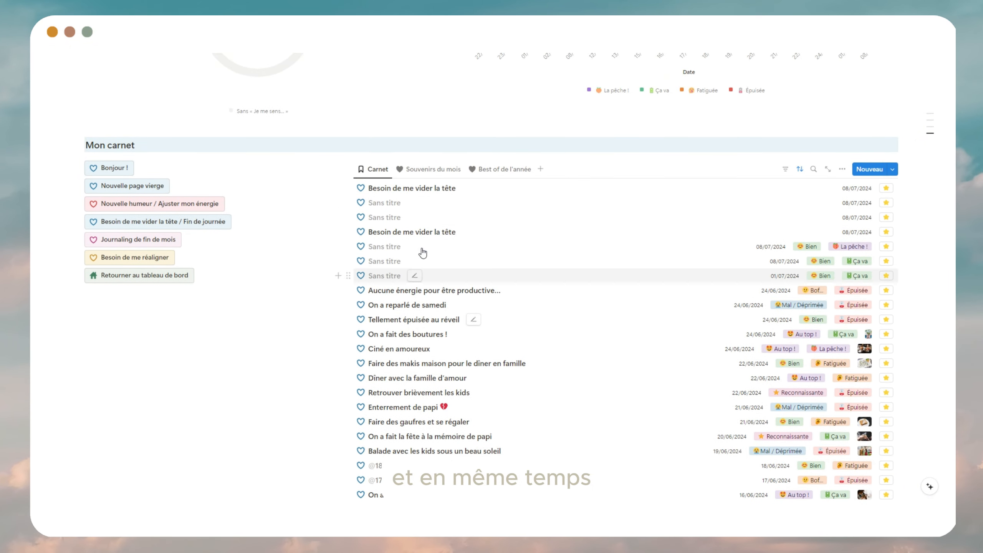
View the Souvenirs du mois and Best of de l'année photo galleries in Mon carnet.
{"action": "left_click", "coordinate": [421, 174]}
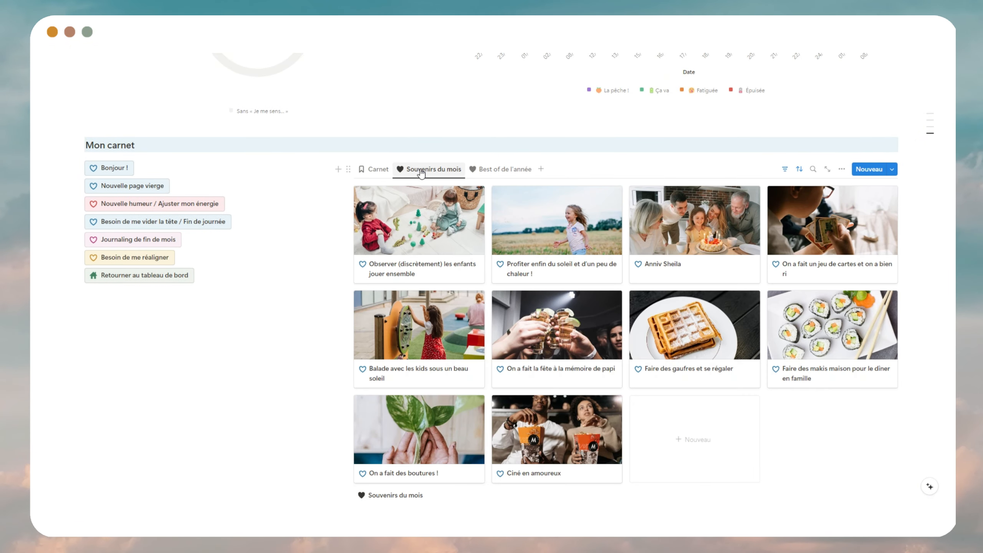
{"action": "left_click", "coordinate": [492, 170]}
{"action": "scroll", "coordinate": [548, 256], "scroll_direction": "down", "scroll_amount": 3}
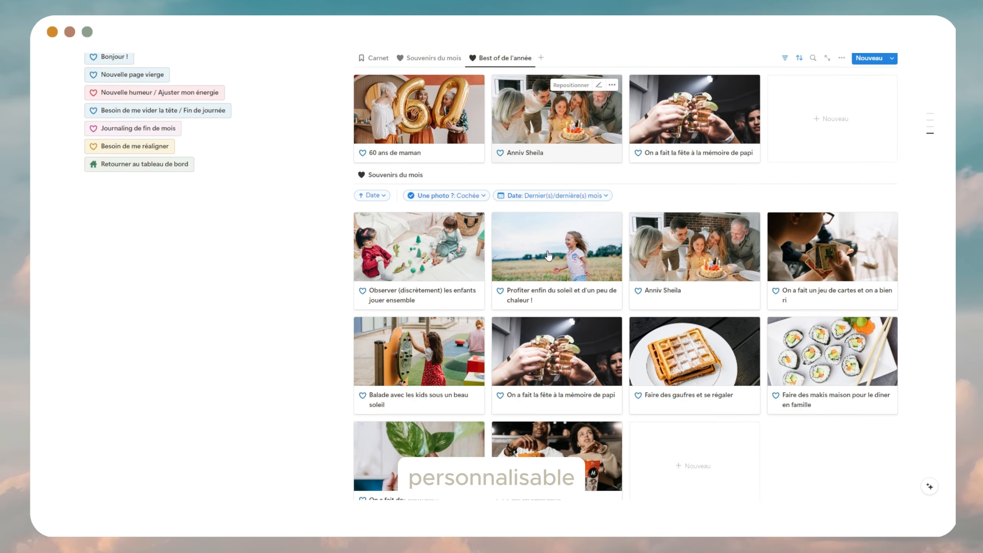
{"action": "scroll", "coordinate": [548, 255], "scroll_direction": "down", "scroll_amount": 5}
{"action": "scroll", "coordinate": [564, 316], "scroll_direction": "up", "scroll_amount": 12}
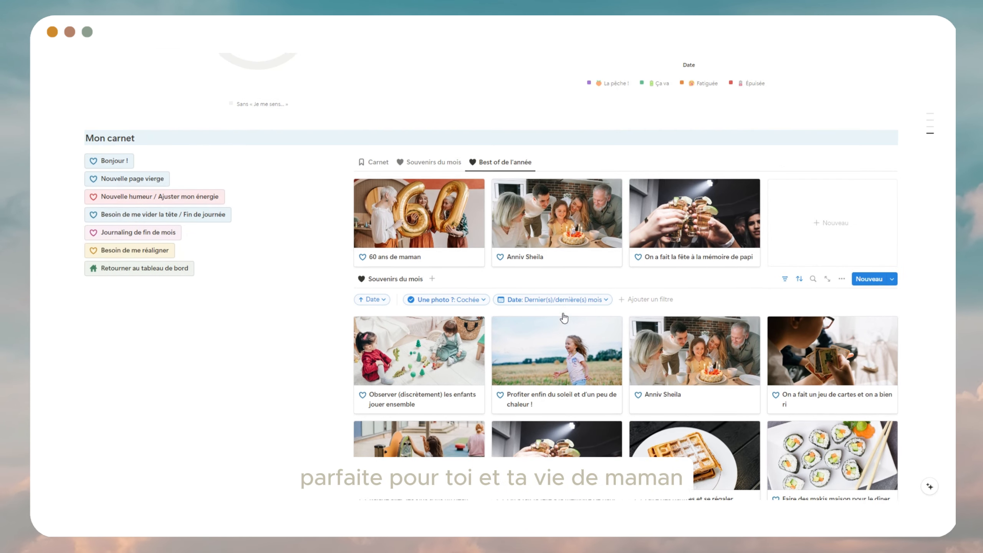
{"action": "scroll", "coordinate": [563, 315], "scroll_direction": "up", "scroll_amount": 15}
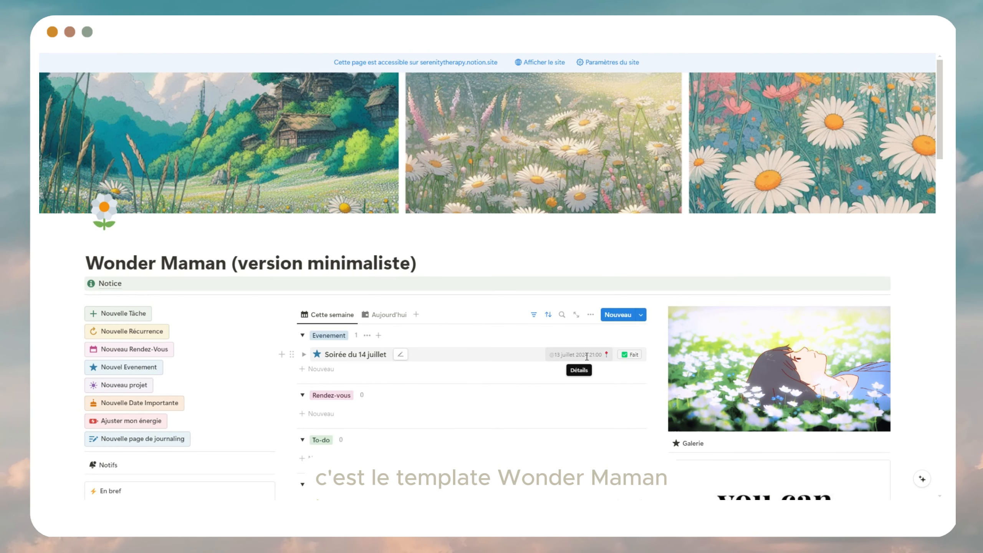
Look over the Wonder Maman (version minimaliste) dashboard down to its Navigation gallery.
{"action": "scroll", "coordinate": [581, 356], "scroll_direction": "down", "scroll_amount": 2}
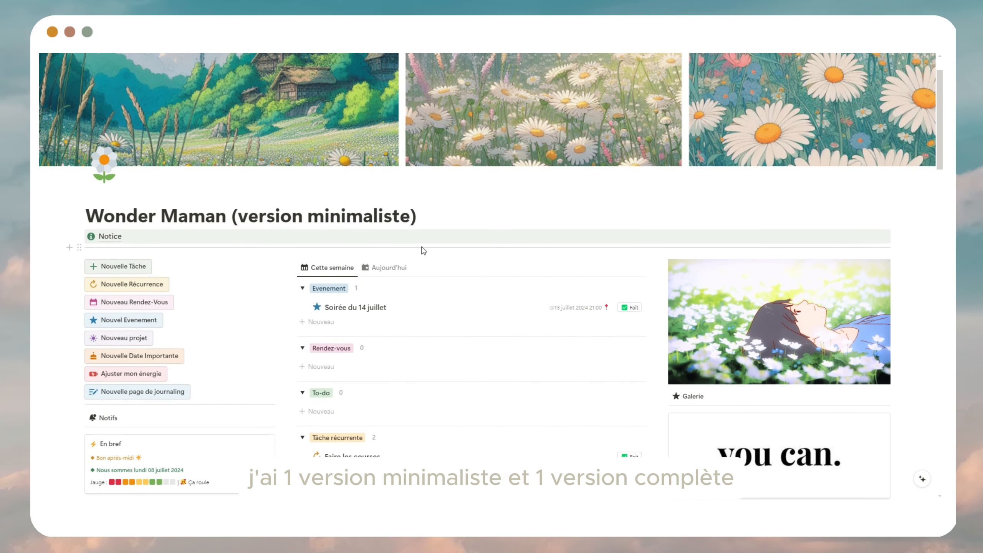
{"action": "scroll", "coordinate": [454, 274], "scroll_direction": "down", "scroll_amount": 4}
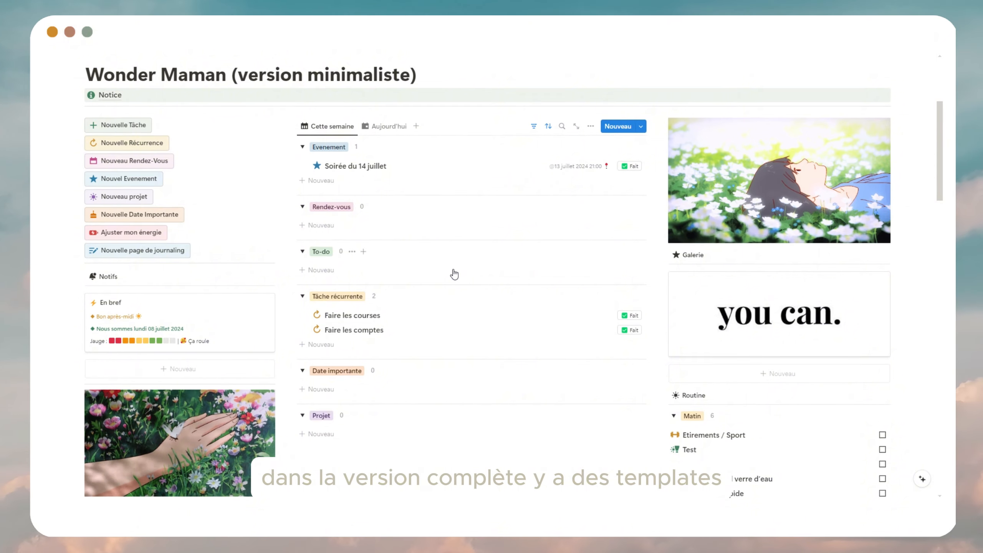
{"action": "scroll", "coordinate": [454, 274], "scroll_direction": "down", "scroll_amount": 15}
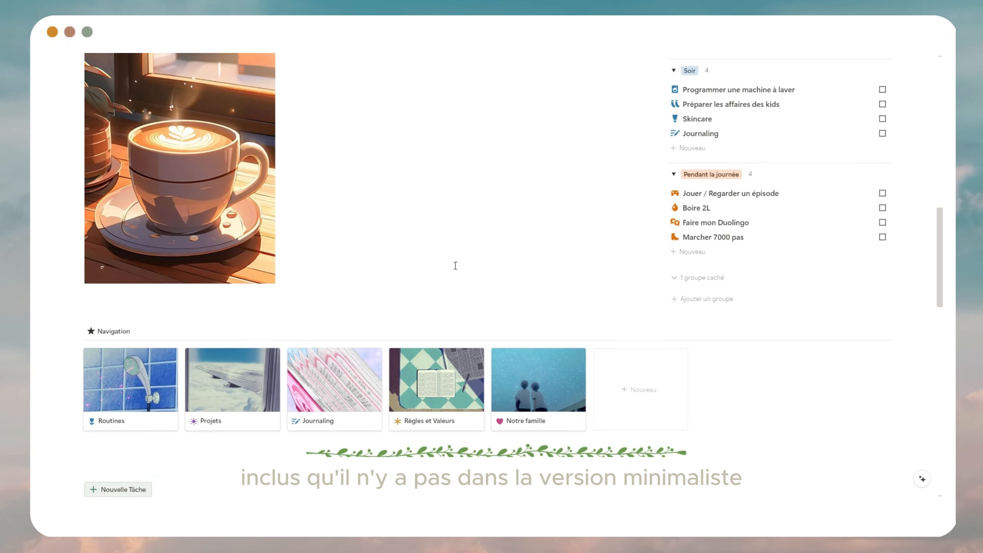
{"action": "scroll", "coordinate": [455, 266], "scroll_direction": "down", "scroll_amount": 3}
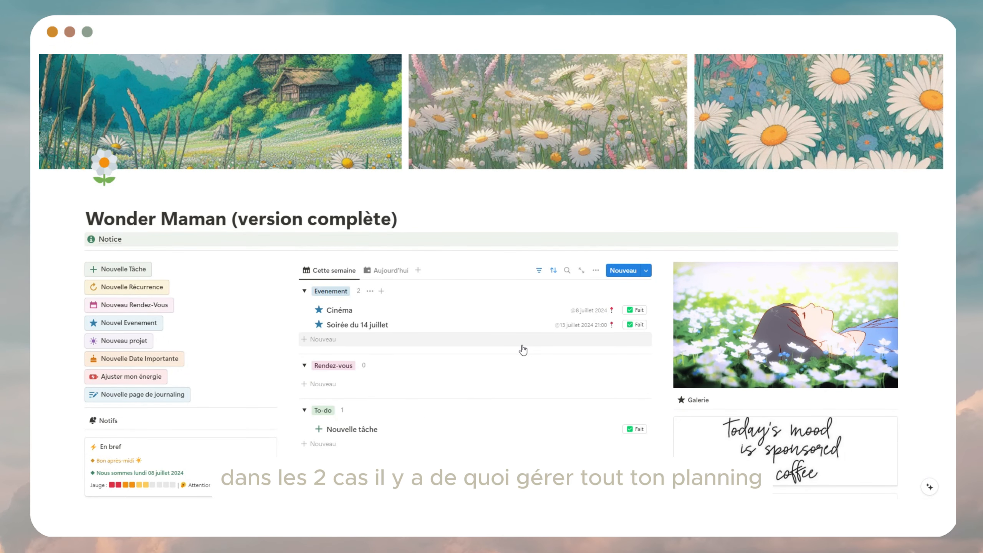
Look over the quick-creation buttons, weekly task groups and routines on the Wonder Maman (version complète) dashboard.
{"action": "scroll", "coordinate": [523, 350], "scroll_direction": "down", "scroll_amount": 4}
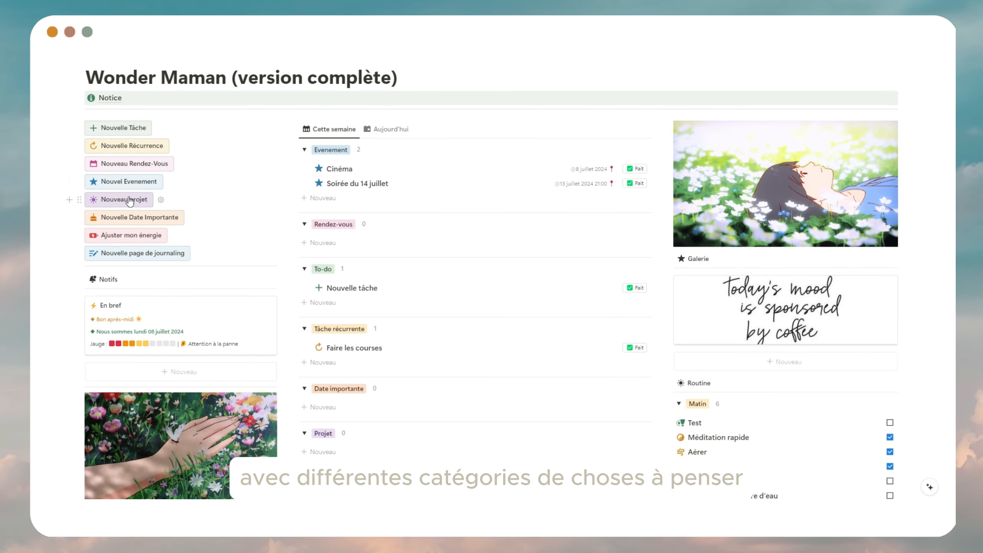
{"action": "scroll", "coordinate": [292, 414], "scroll_direction": "up", "scroll_amount": 2}
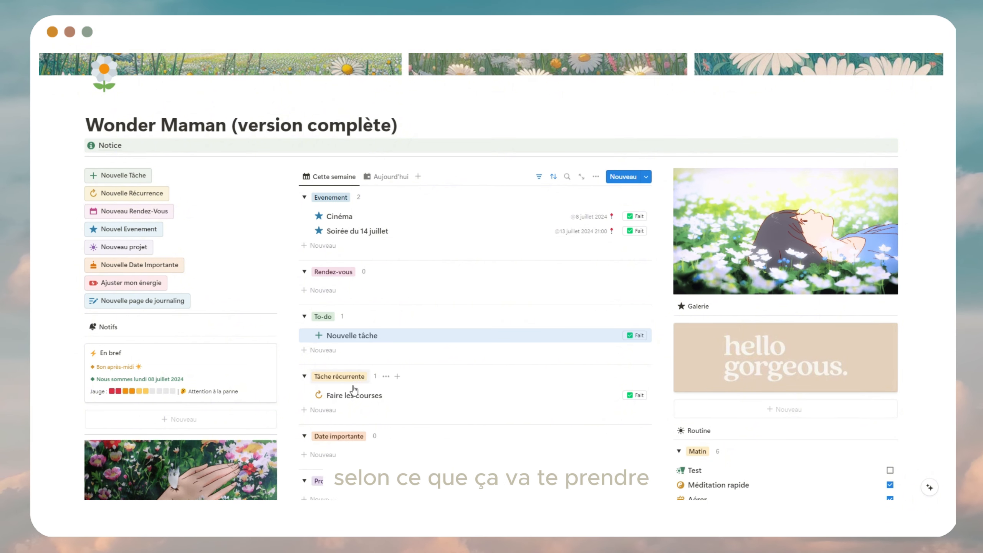
{"action": "scroll", "coordinate": [364, 403], "scroll_direction": "down", "scroll_amount": 3}
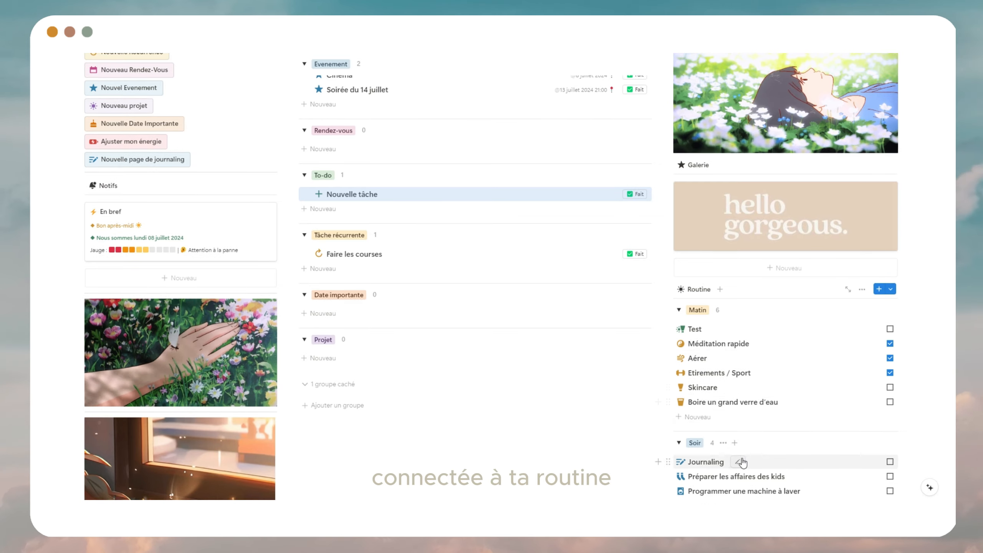
{"action": "scroll", "coordinate": [740, 463], "scroll_direction": "down", "scroll_amount": 1}
{"action": "scroll", "coordinate": [646, 342], "scroll_direction": "up", "scroll_amount": 2}
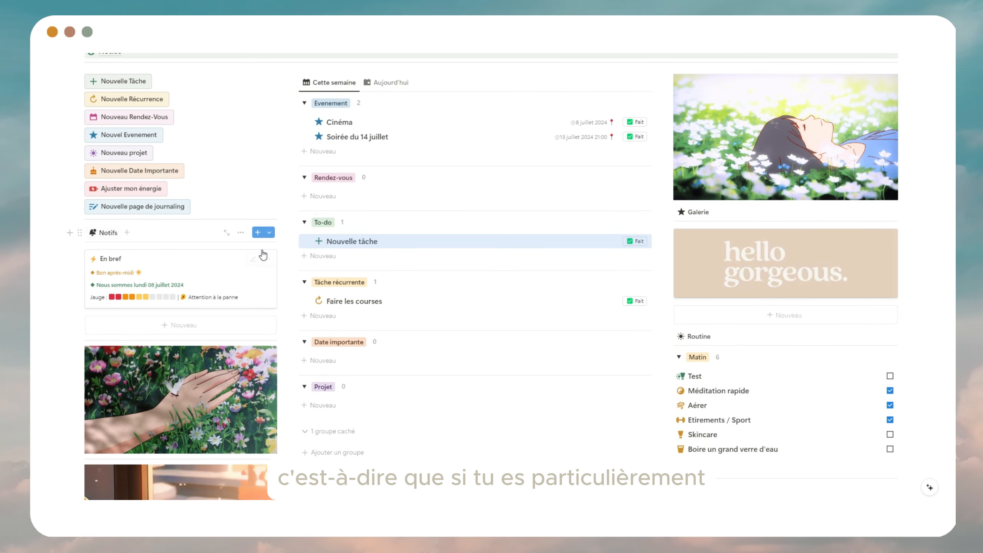
Open today's entry with Ajuster mon énergie, set Energie to Épuisée and close the entry.
{"action": "left_click", "coordinate": [137, 193]}
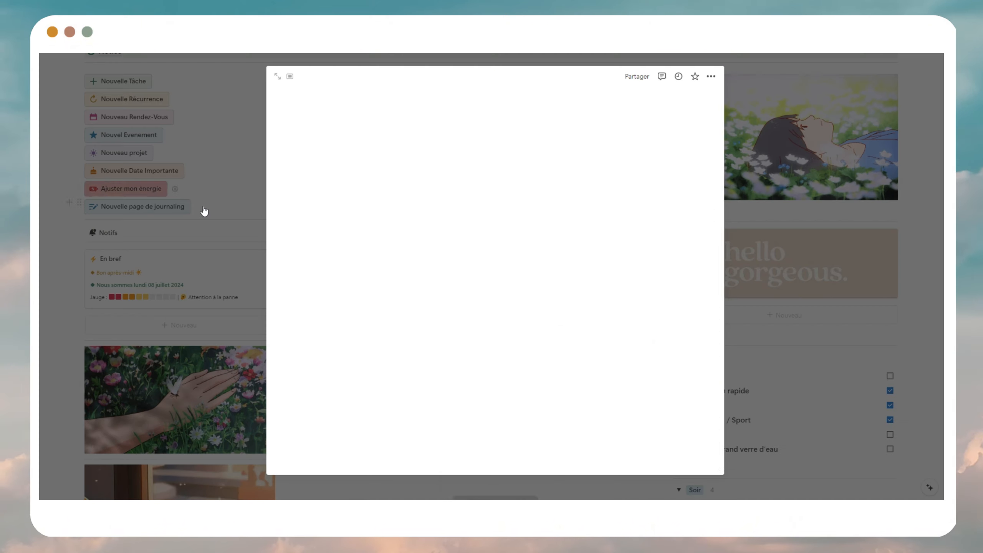
{"action": "left_click", "coordinate": [418, 254]}
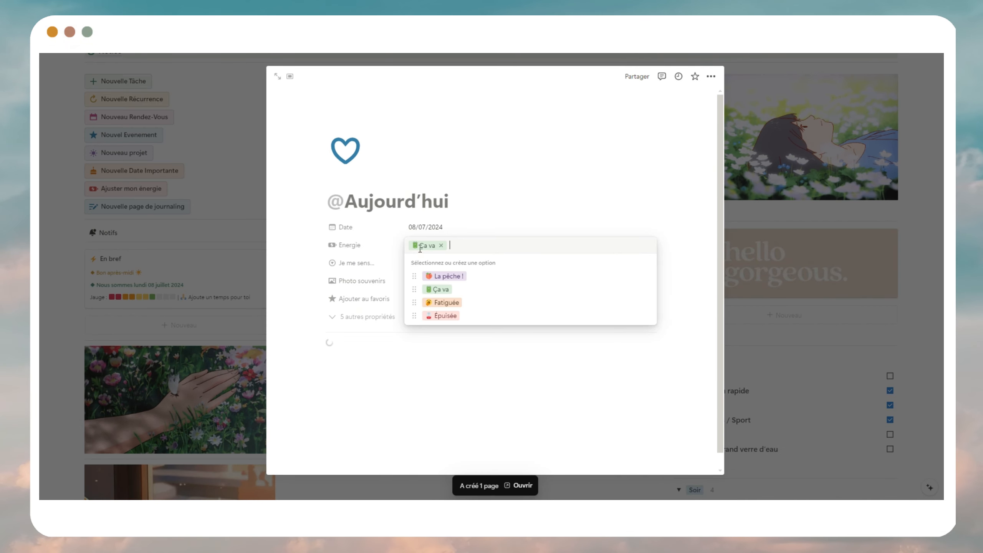
{"action": "left_click", "coordinate": [438, 316]}
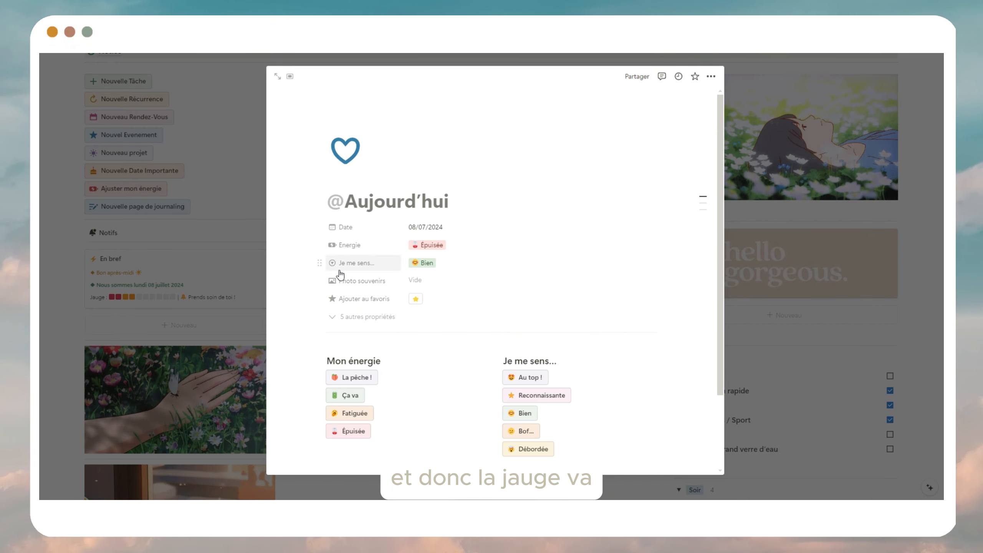
{"action": "left_click", "coordinate": [190, 181]}
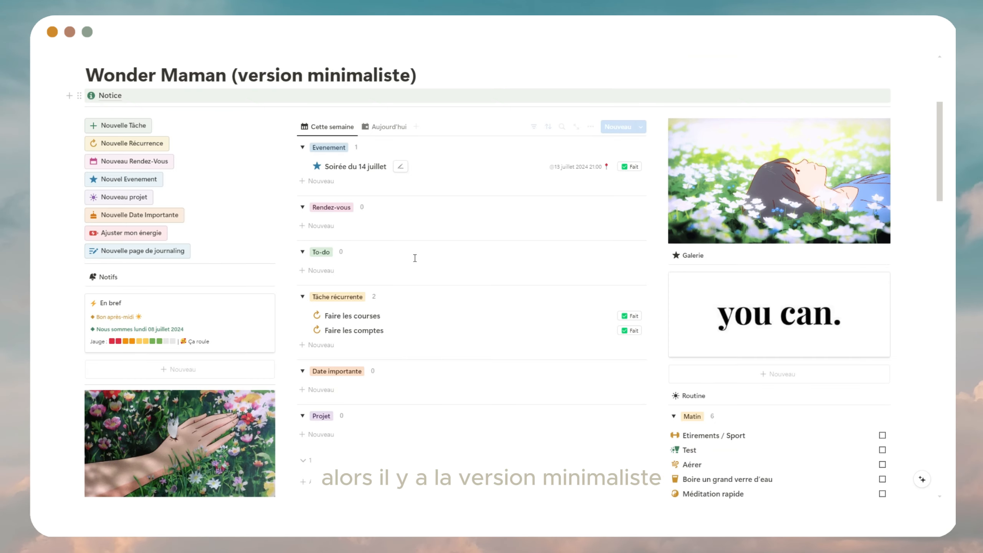
Examine the Navigation gallery and the July 2024 calendar on the Wonder Maman (version minimaliste) page.
{"action": "scroll", "coordinate": [414, 258], "scroll_direction": "down", "scroll_amount": 10}
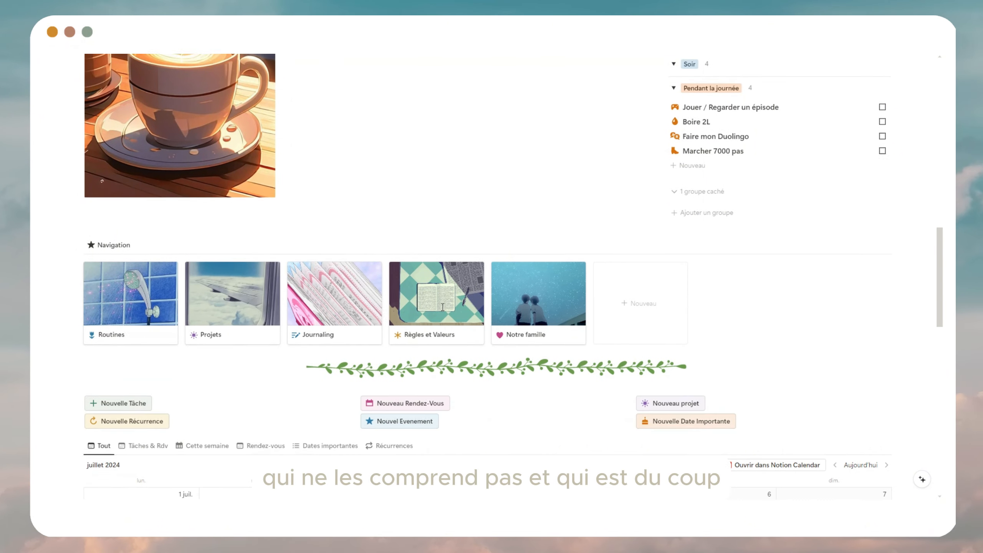
{"action": "scroll", "coordinate": [592, 306], "scroll_direction": "down", "scroll_amount": 6}
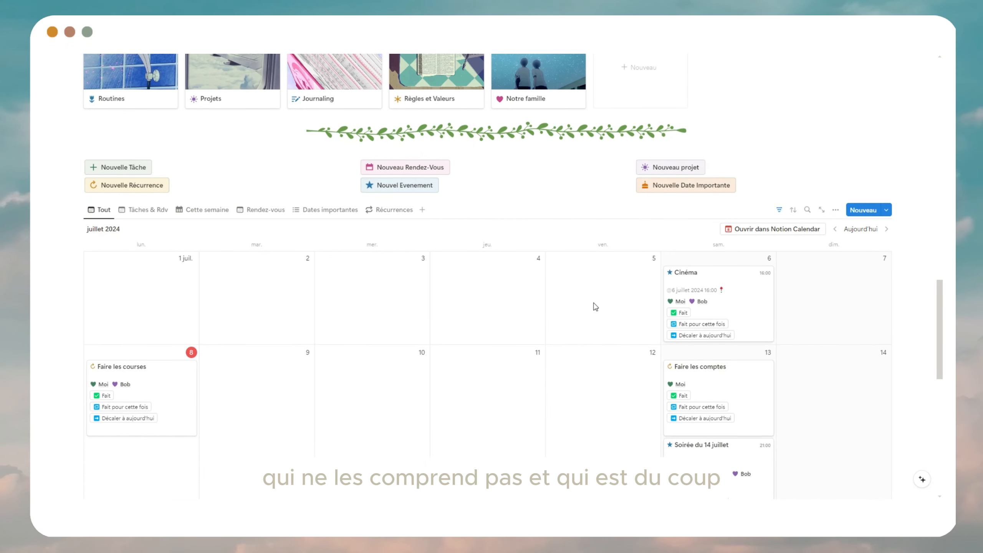
{"action": "scroll", "coordinate": [595, 306], "scroll_direction": "down", "scroll_amount": 6}
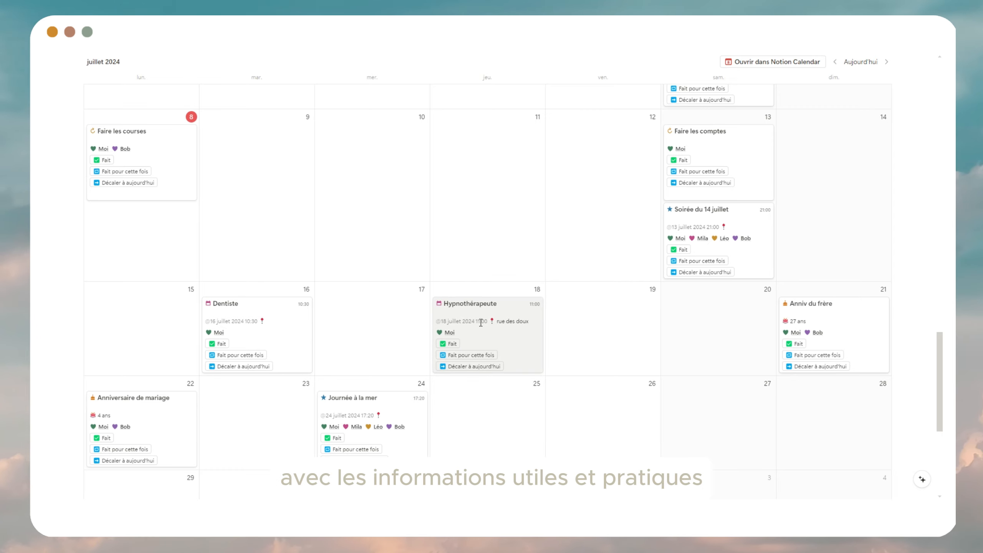
{"action": "scroll", "coordinate": [632, 335], "scroll_direction": "up", "scroll_amount": 1}
Review the Wonder Maman (version complète) page from its Navigation gallery back up to the title.
{"action": "scroll", "coordinate": [632, 335], "scroll_direction": "up", "scroll_amount": 15}
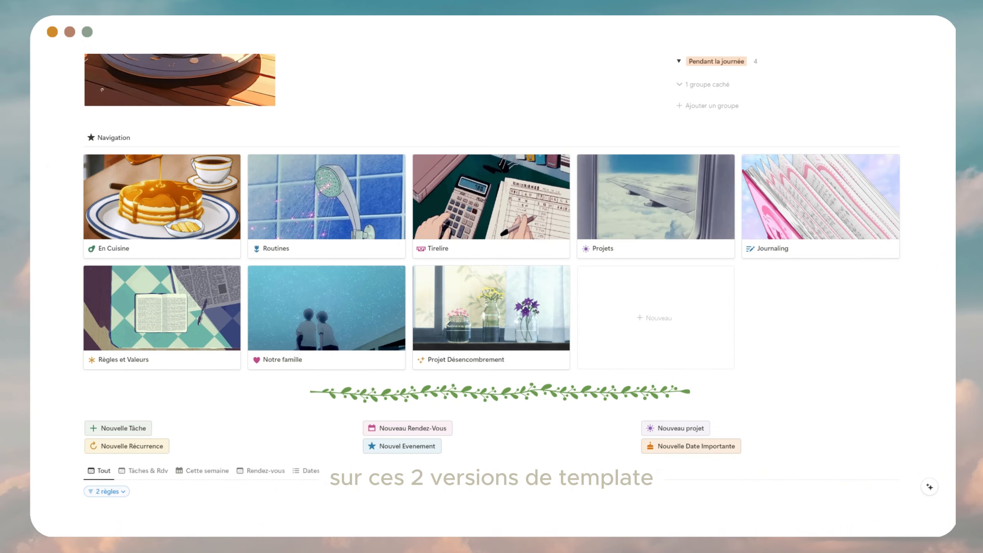
{"action": "scroll", "coordinate": [347, 382], "scroll_direction": "up", "scroll_amount": 15}
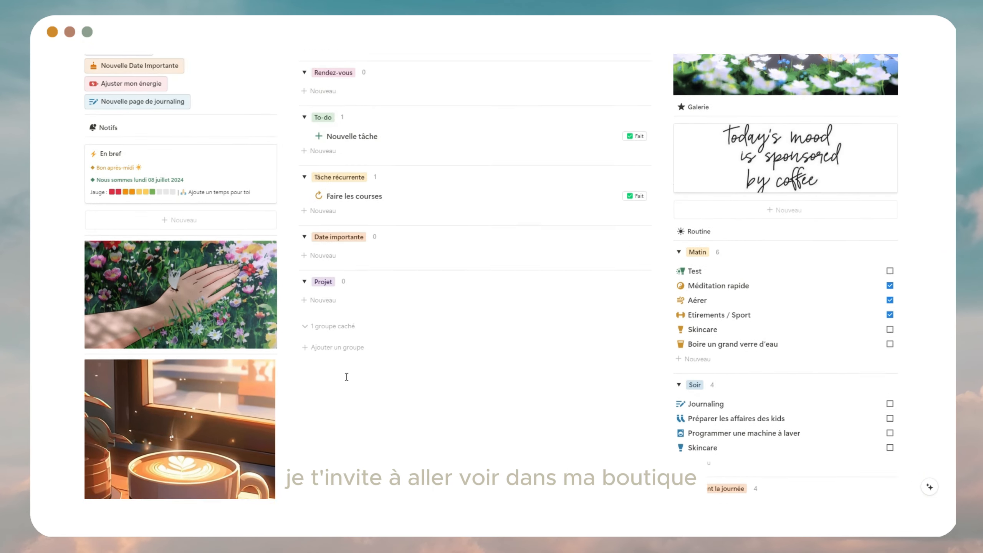
{"action": "scroll", "coordinate": [346, 376], "scroll_direction": "up", "scroll_amount": 6}
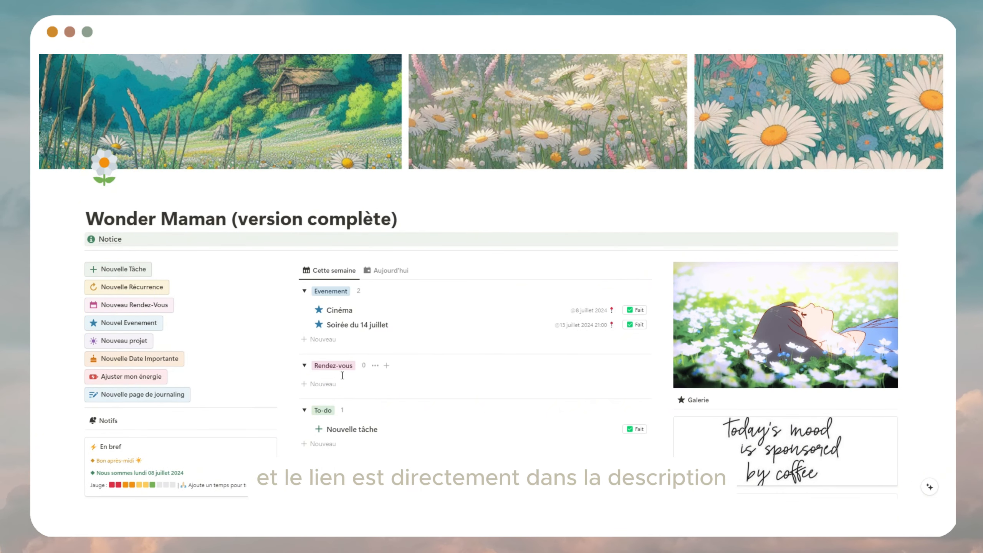